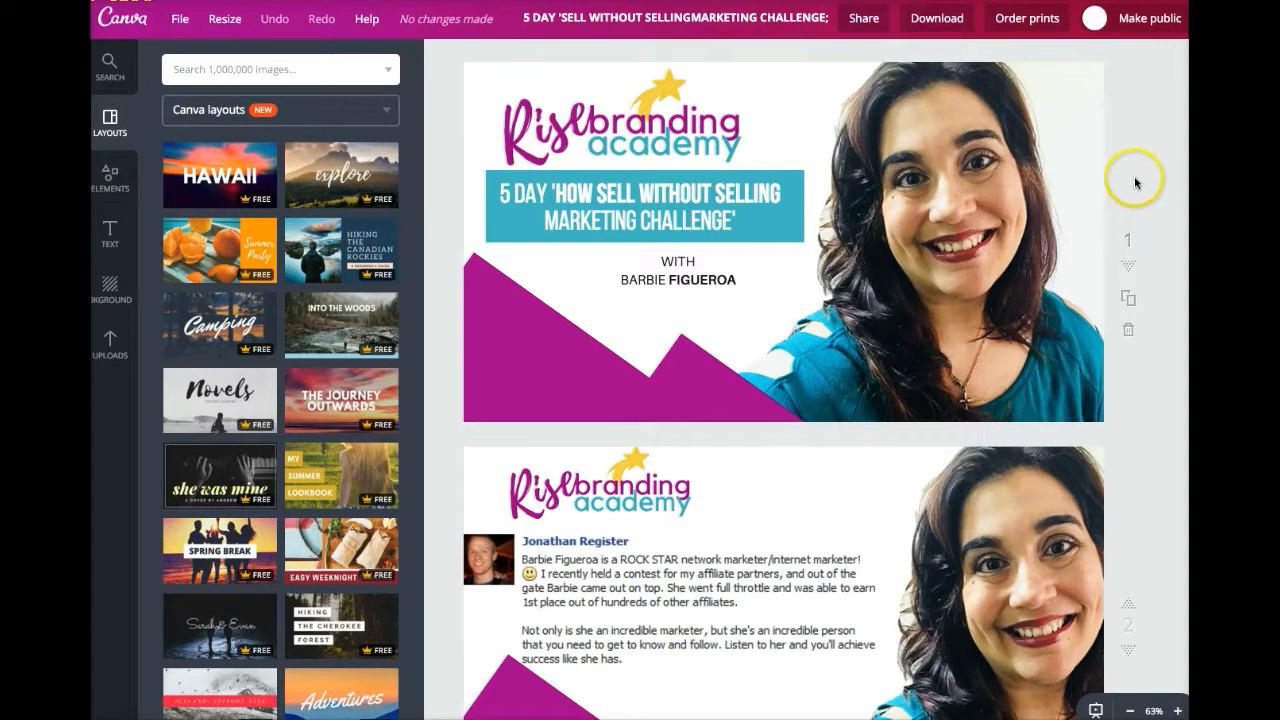
Step: Duplicate the first page of the design and show all the uploaded-image folders
{"action": "left_click", "coordinate": [1128, 300]}
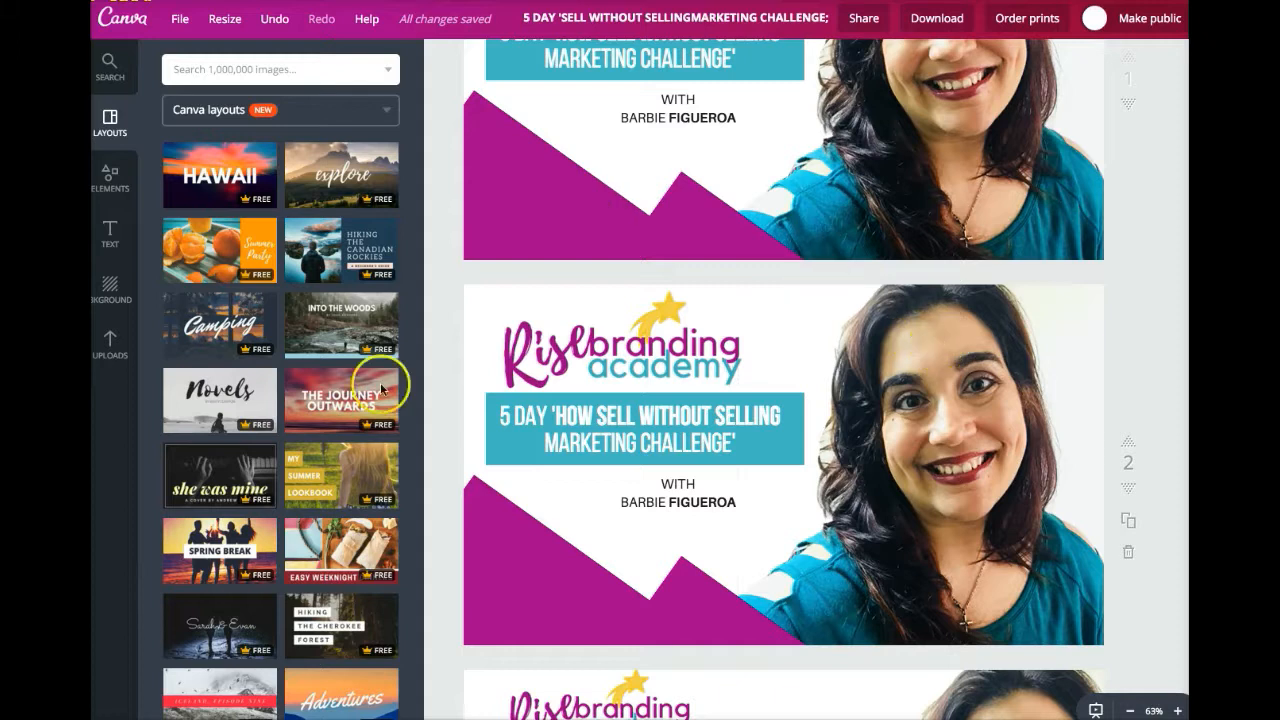
{"action": "left_click", "coordinate": [112, 360]}
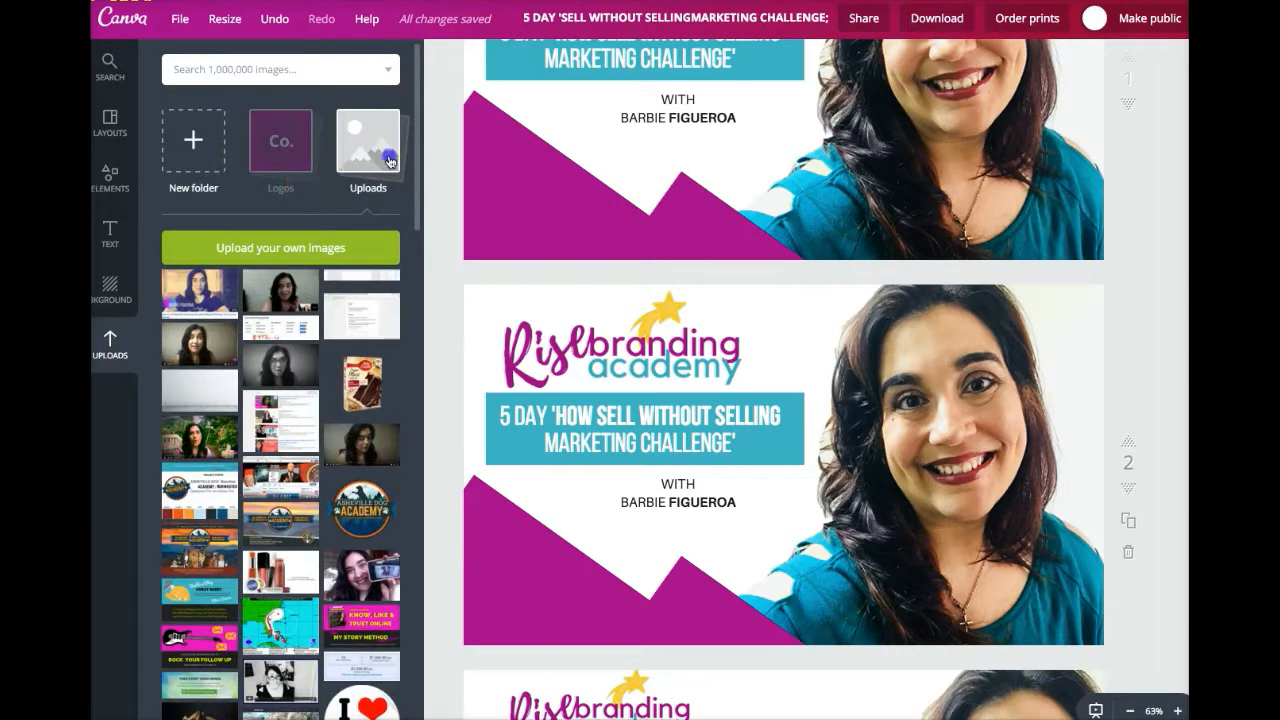
{"action": "left_click", "coordinate": [388, 160]}
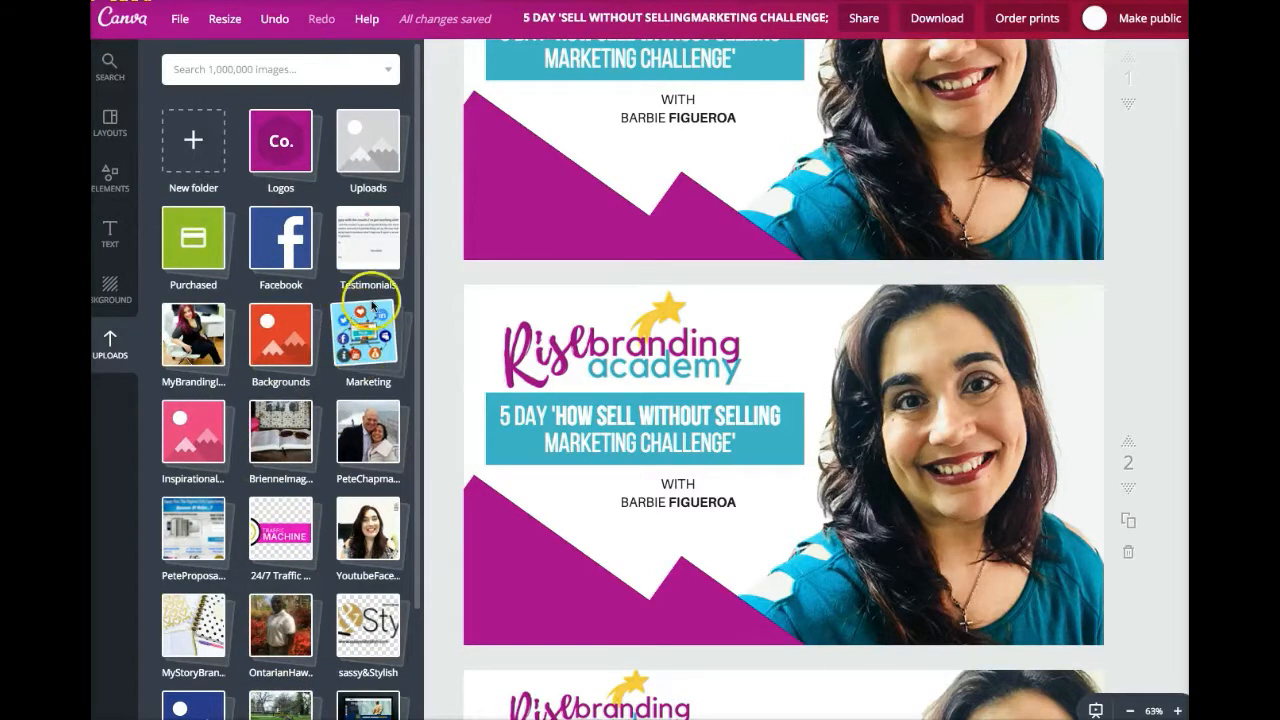
{"action": "left_click", "coordinate": [759, 240]}
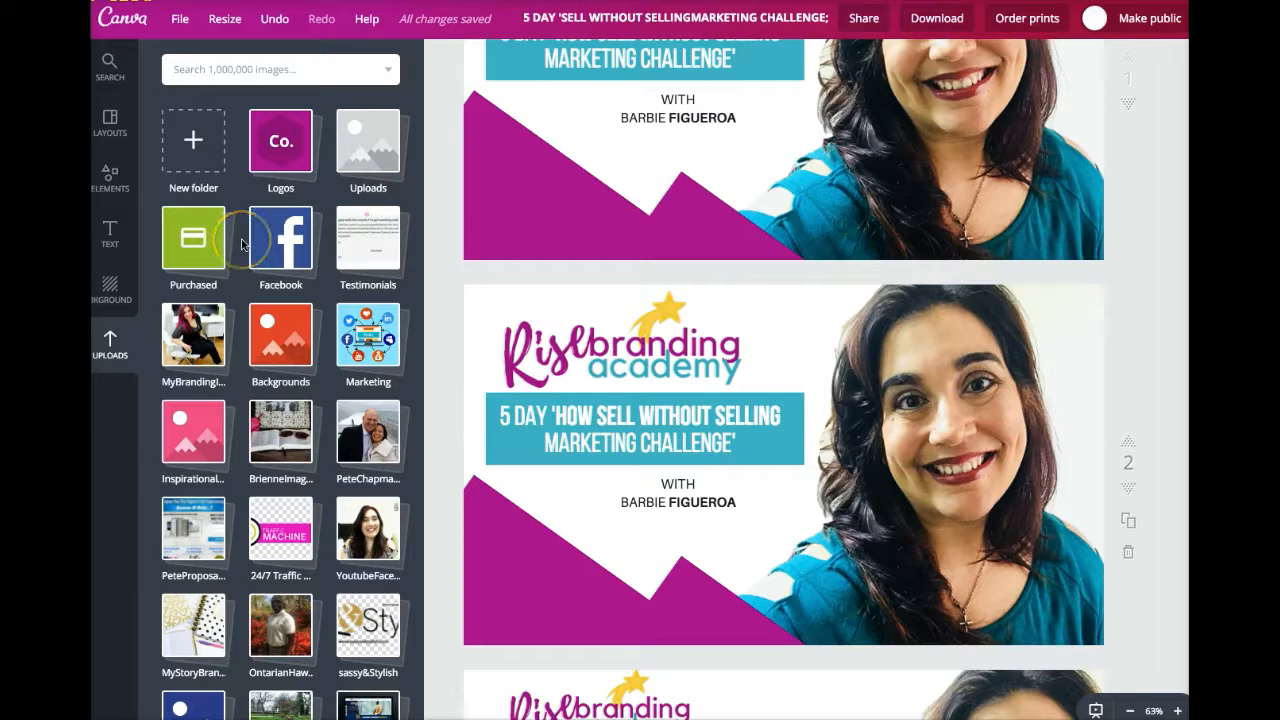
Step: Look through the Asheville Dog uploads folder and check its file chooser for adding images, dismissing it without selecting a file
{"action": "scroll", "coordinate": [241, 244], "scroll_direction": "down", "scroll_amount": 3}
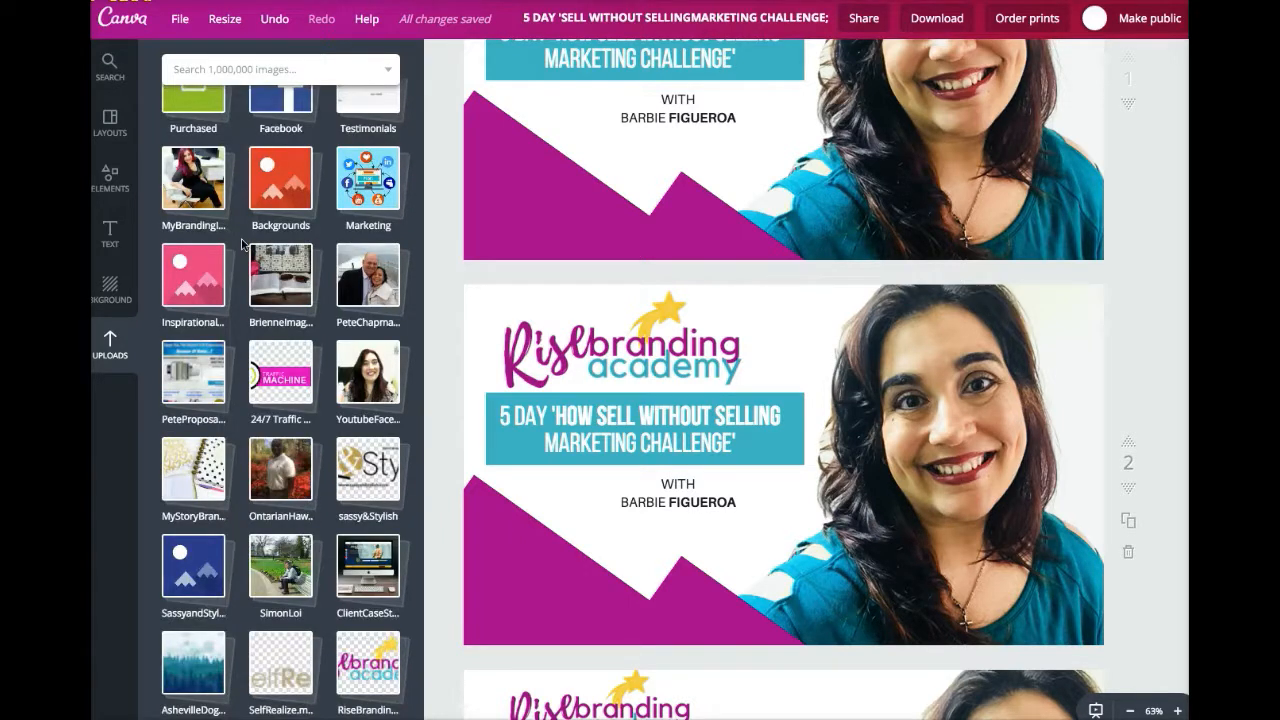
{"action": "left_click", "coordinate": [200, 655]}
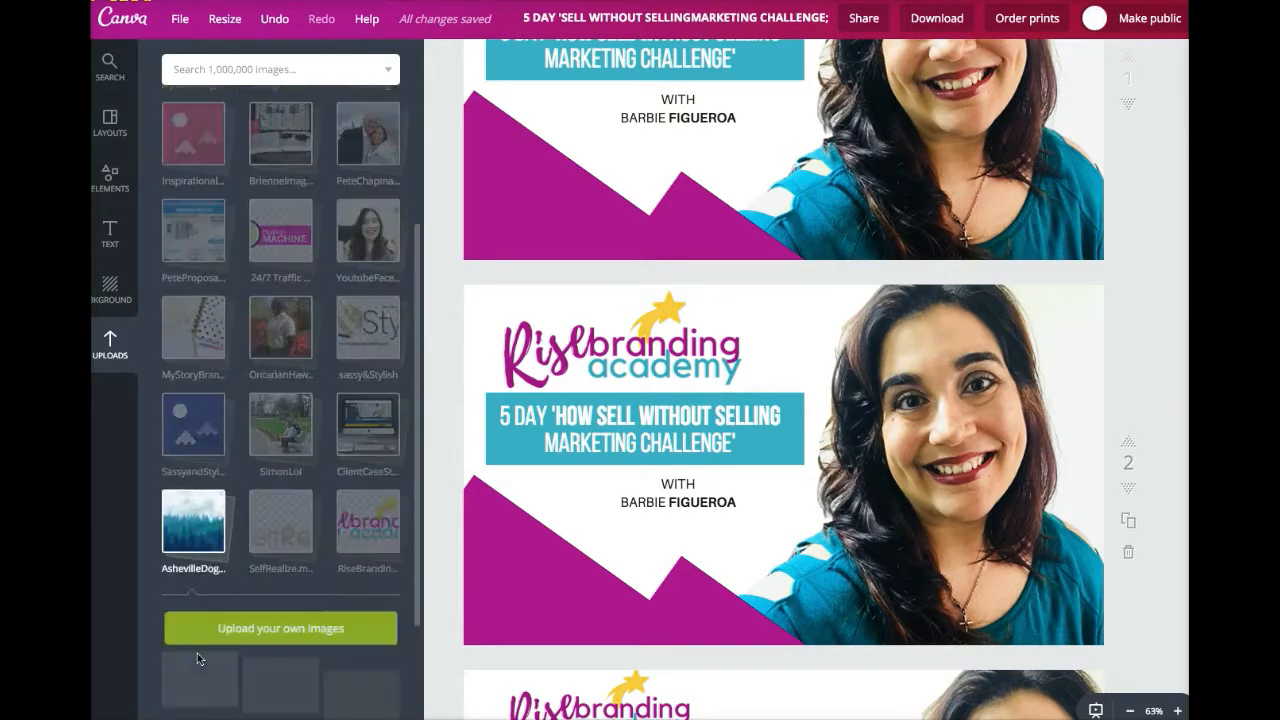
{"action": "scroll", "coordinate": [248, 594], "scroll_direction": "down", "scroll_amount": 3}
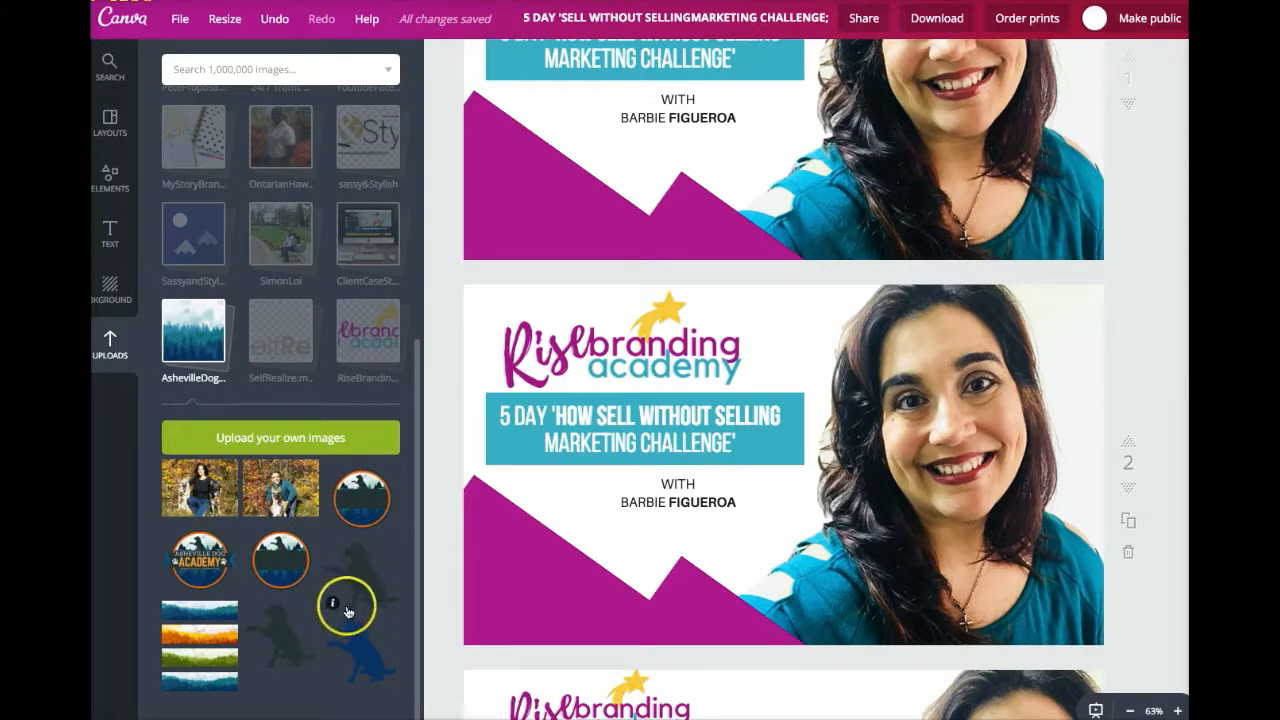
{"action": "left_click", "coordinate": [342, 452]}
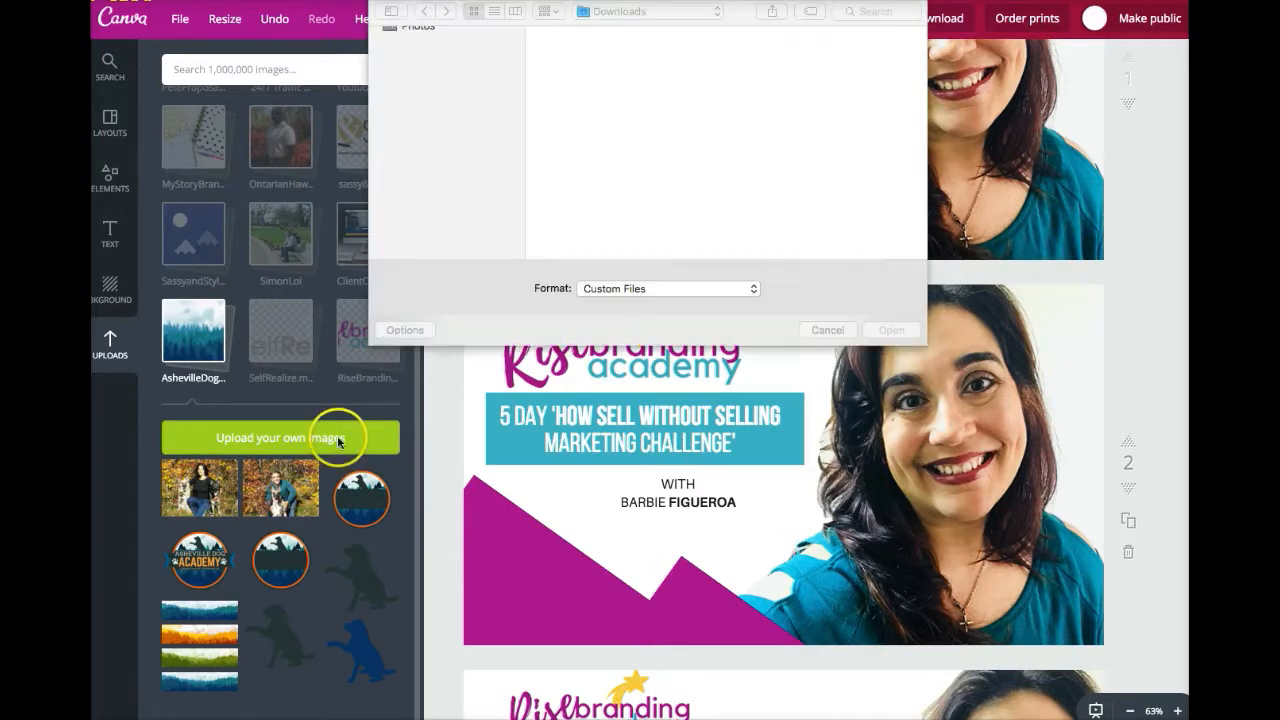
{"action": "left_click", "coordinate": [822, 331]}
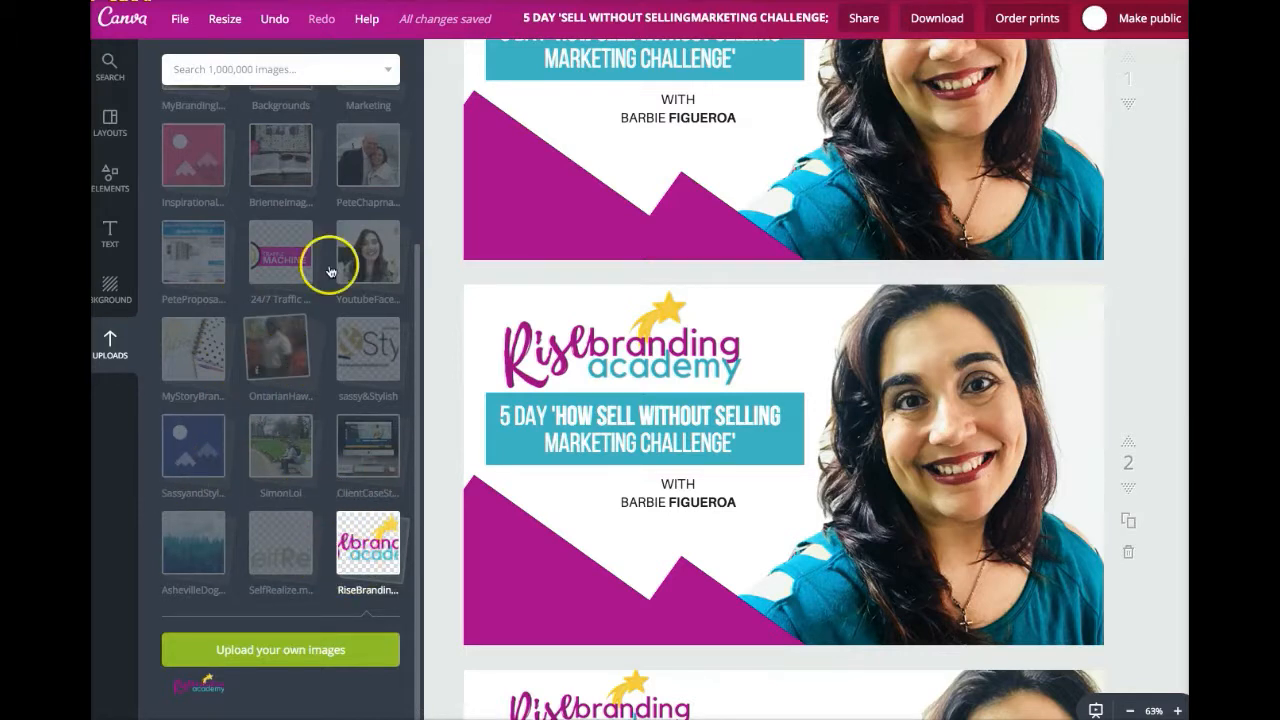
Step: Look through the graphics in the Marketing uploads folder and open its image upload chooser, closing it without selecting a file
{"action": "scroll", "coordinate": [300, 340], "scroll_direction": "up", "scroll_amount": 3}
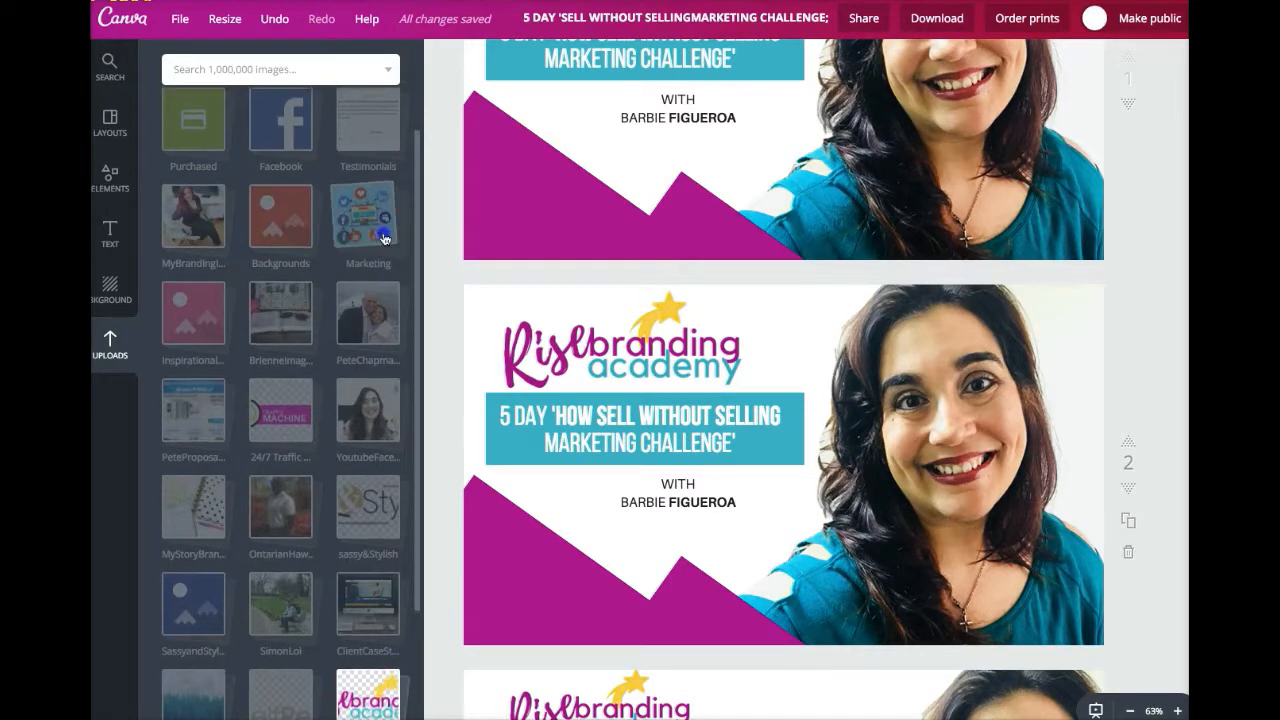
{"action": "left_click", "coordinate": [368, 228]}
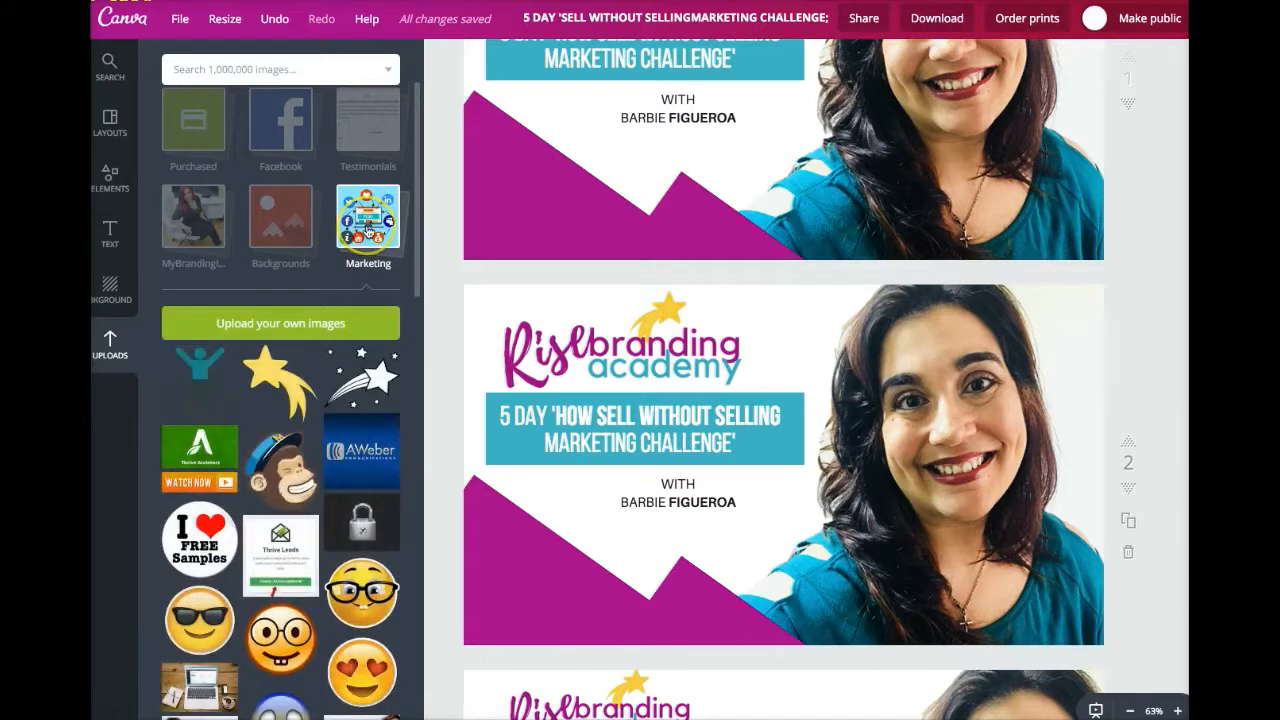
{"action": "scroll", "coordinate": [366, 429], "scroll_direction": "down", "scroll_amount": 4}
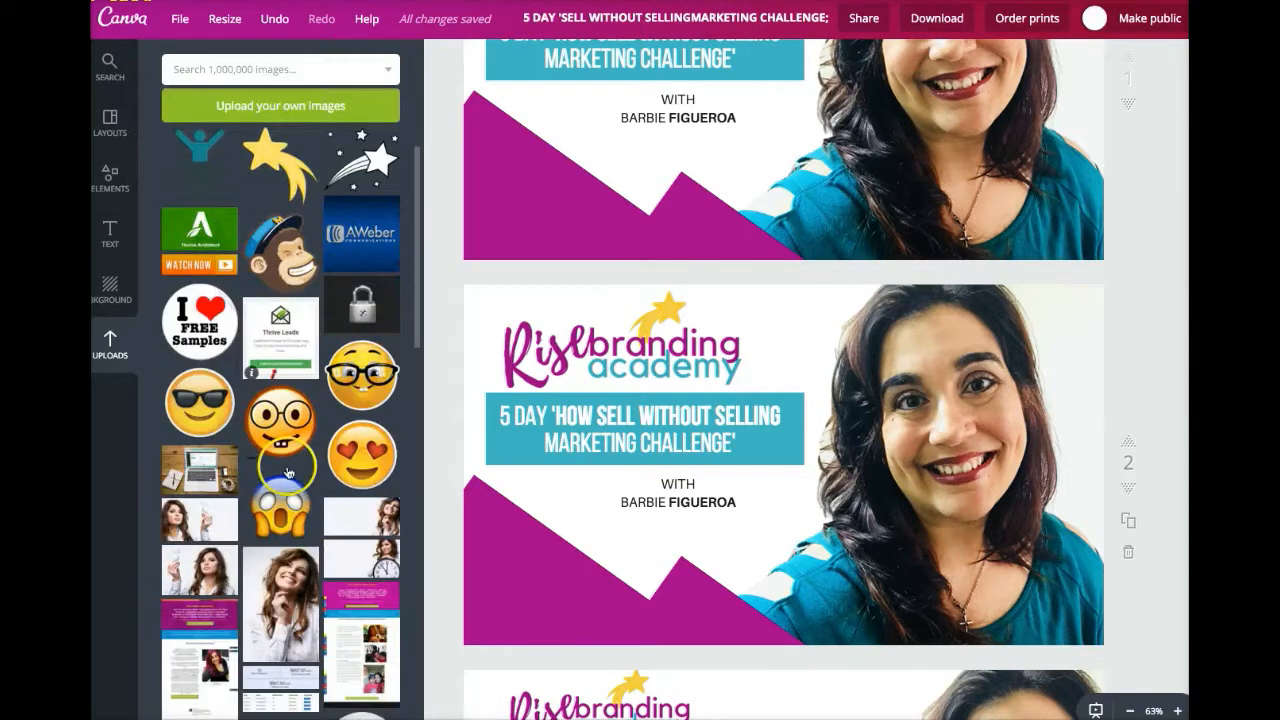
{"action": "scroll", "coordinate": [320, 515], "scroll_direction": "down", "scroll_amount": 2}
{"action": "scroll", "coordinate": [355, 480], "scroll_direction": "up", "scroll_amount": 5}
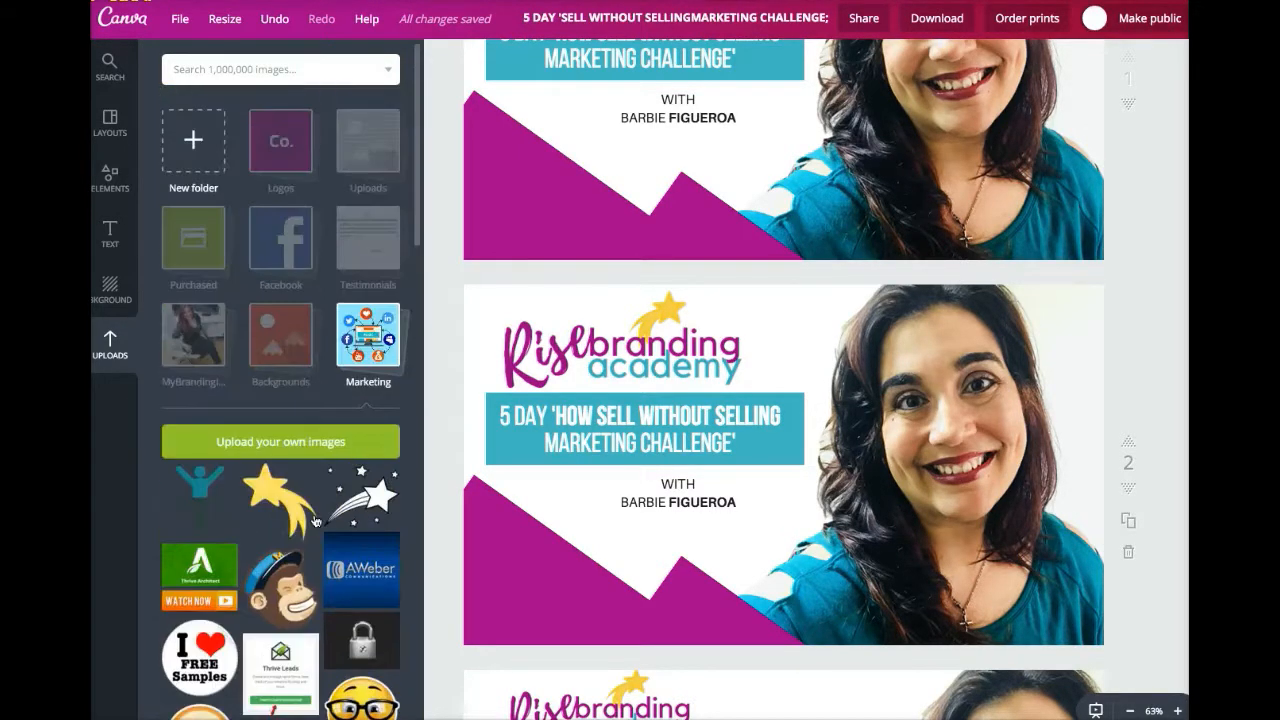
{"action": "left_click", "coordinate": [362, 447]}
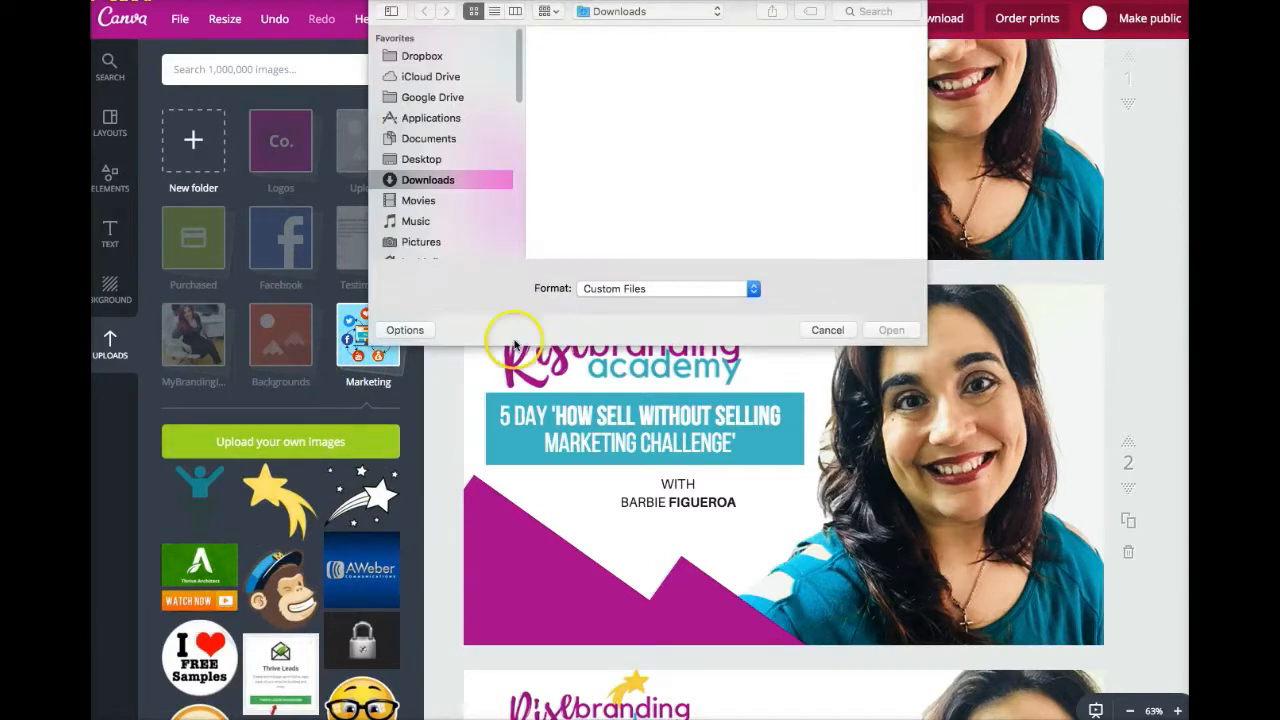
{"action": "left_click", "coordinate": [800, 330]}
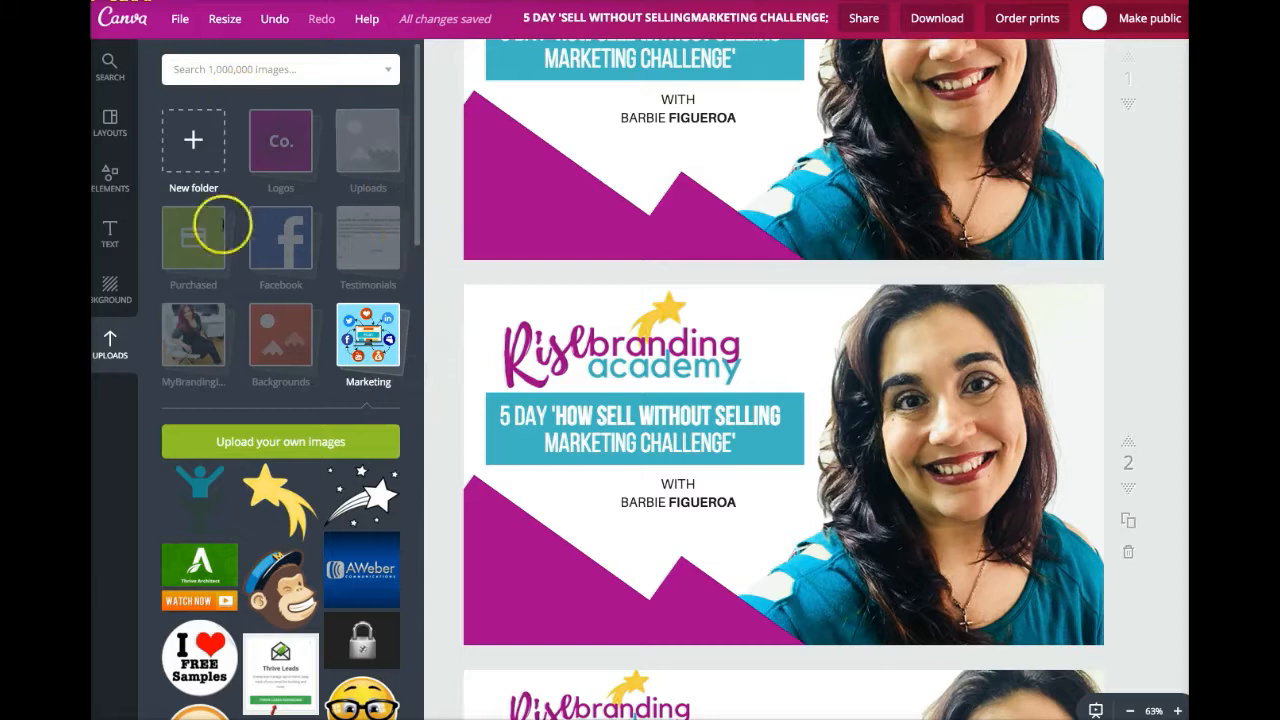
Step: Browse the background colours, free patterns and paid $1 USD images, and return to the Marketing uploads folder
{"action": "left_click", "coordinate": [121, 307]}
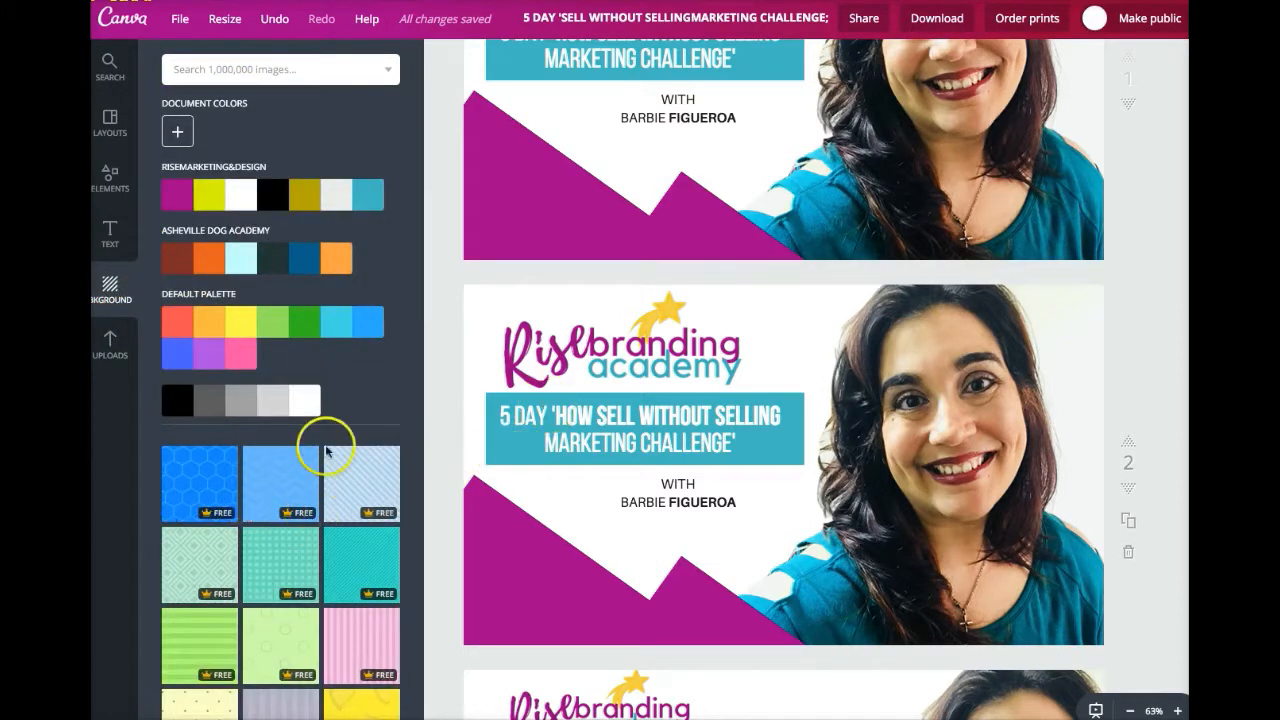
{"action": "scroll", "coordinate": [286, 480], "scroll_direction": "down", "scroll_amount": 3}
{"action": "scroll", "coordinate": [287, 485], "scroll_direction": "down", "scroll_amount": 1}
{"action": "scroll", "coordinate": [287, 485], "scroll_direction": "up", "scroll_amount": 2}
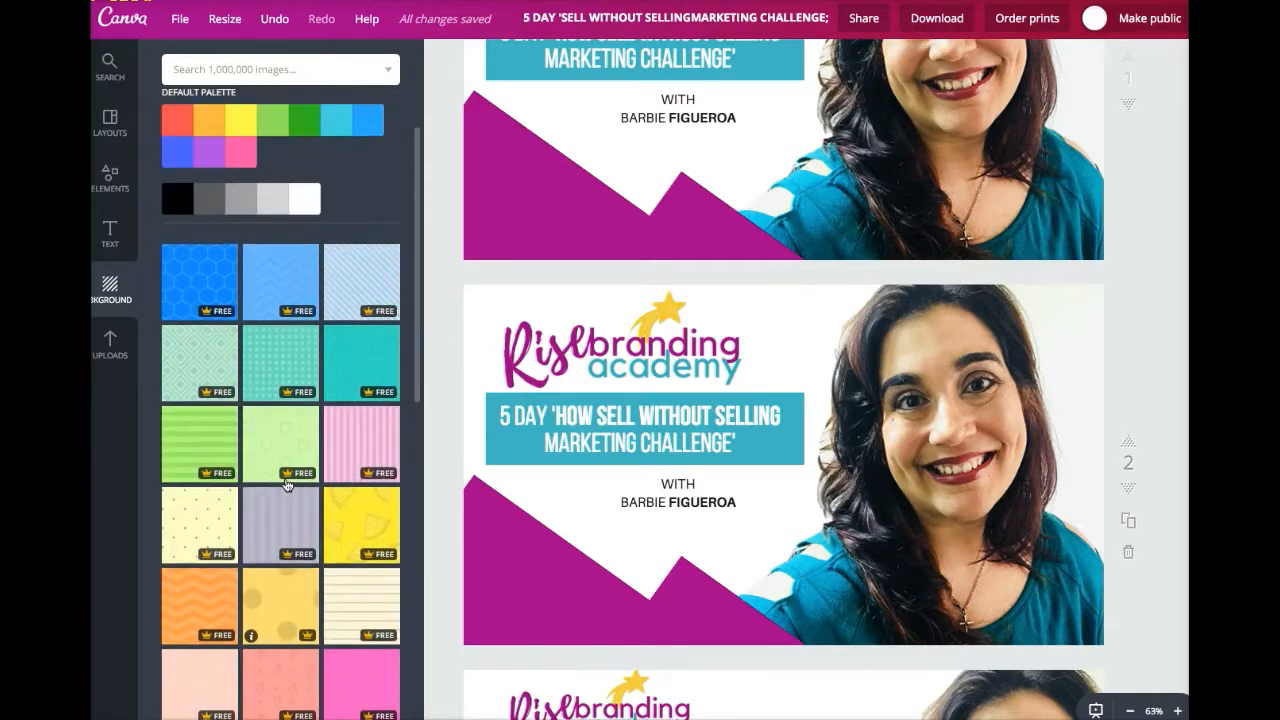
{"action": "scroll", "coordinate": [287, 485], "scroll_direction": "down", "scroll_amount": 3}
{"action": "scroll", "coordinate": [286, 485], "scroll_direction": "down", "scroll_amount": 3}
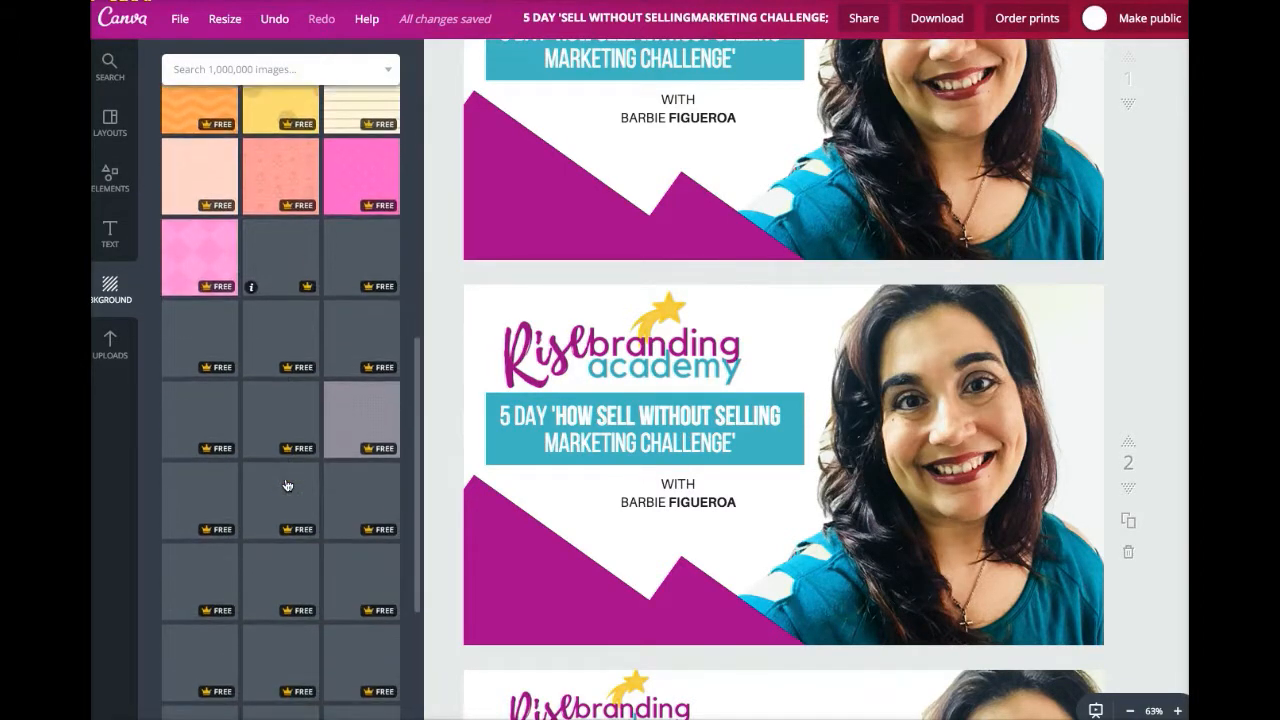
{"action": "scroll", "coordinate": [330, 450], "scroll_direction": "down", "scroll_amount": 2}
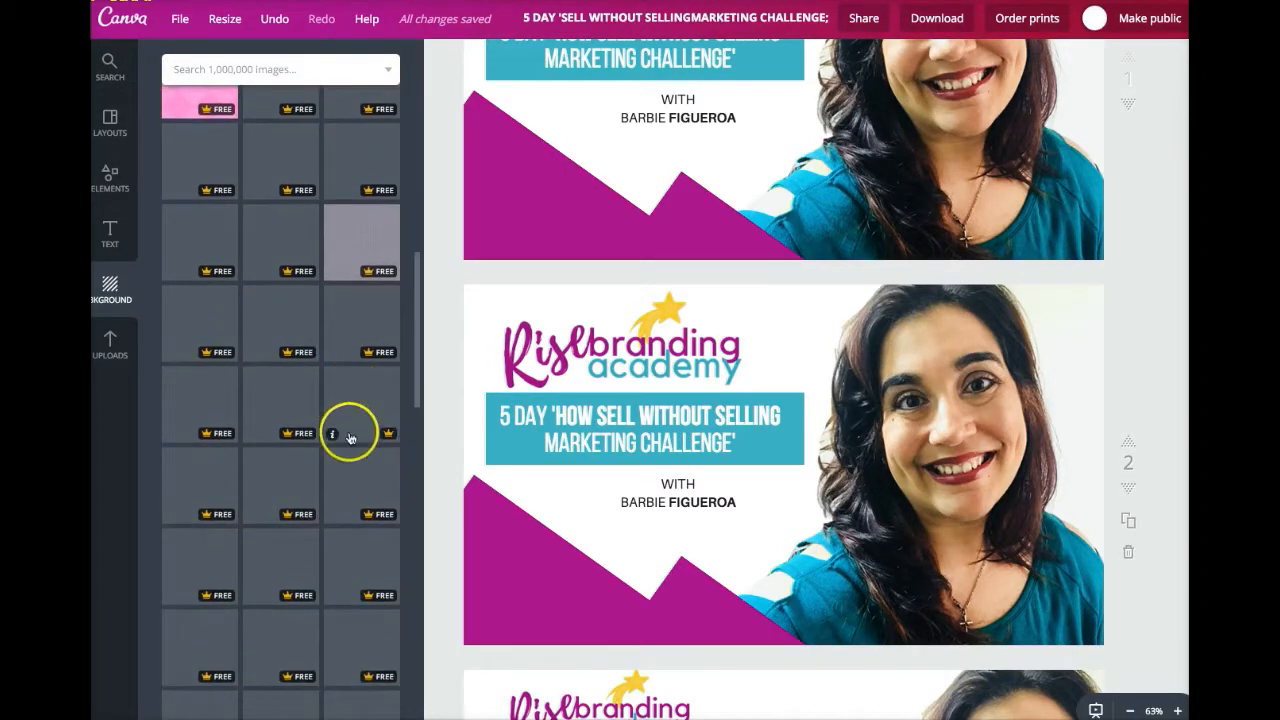
{"action": "scroll", "coordinate": [346, 440], "scroll_direction": "down", "scroll_amount": 1}
{"action": "scroll", "coordinate": [352, 447], "scroll_direction": "down", "scroll_amount": 1}
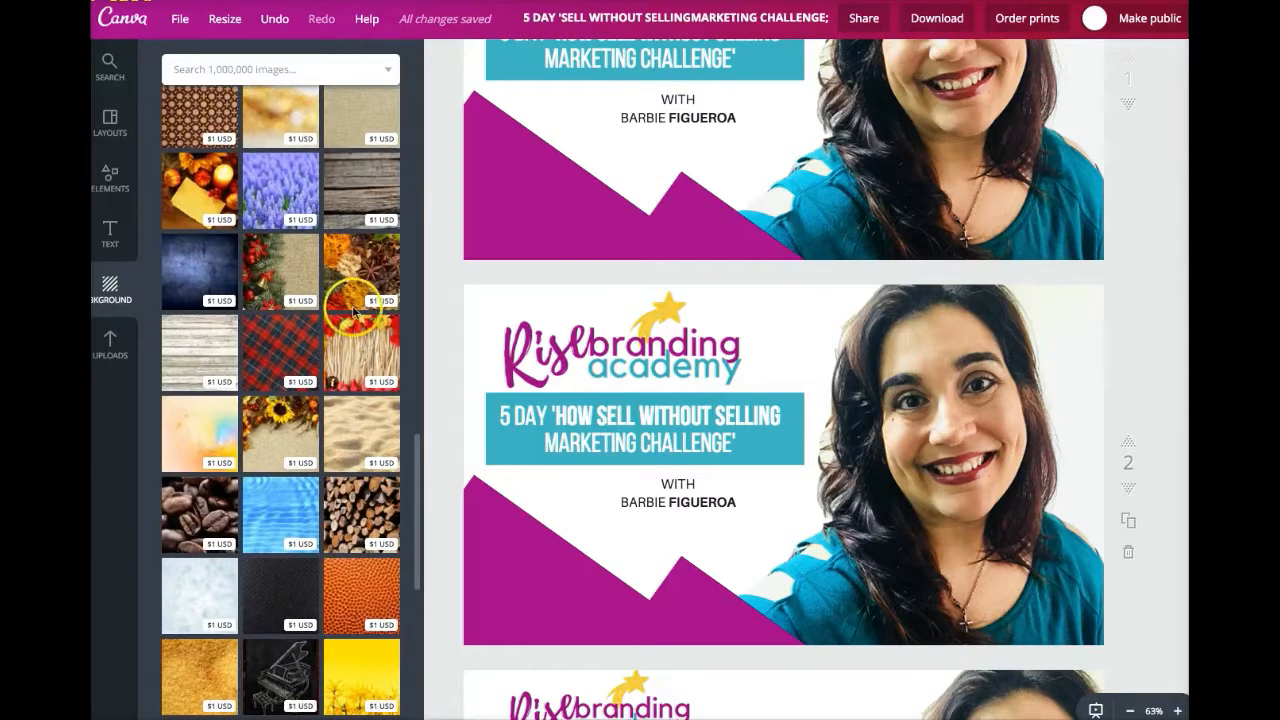
{"action": "left_click", "coordinate": [340, 270]}
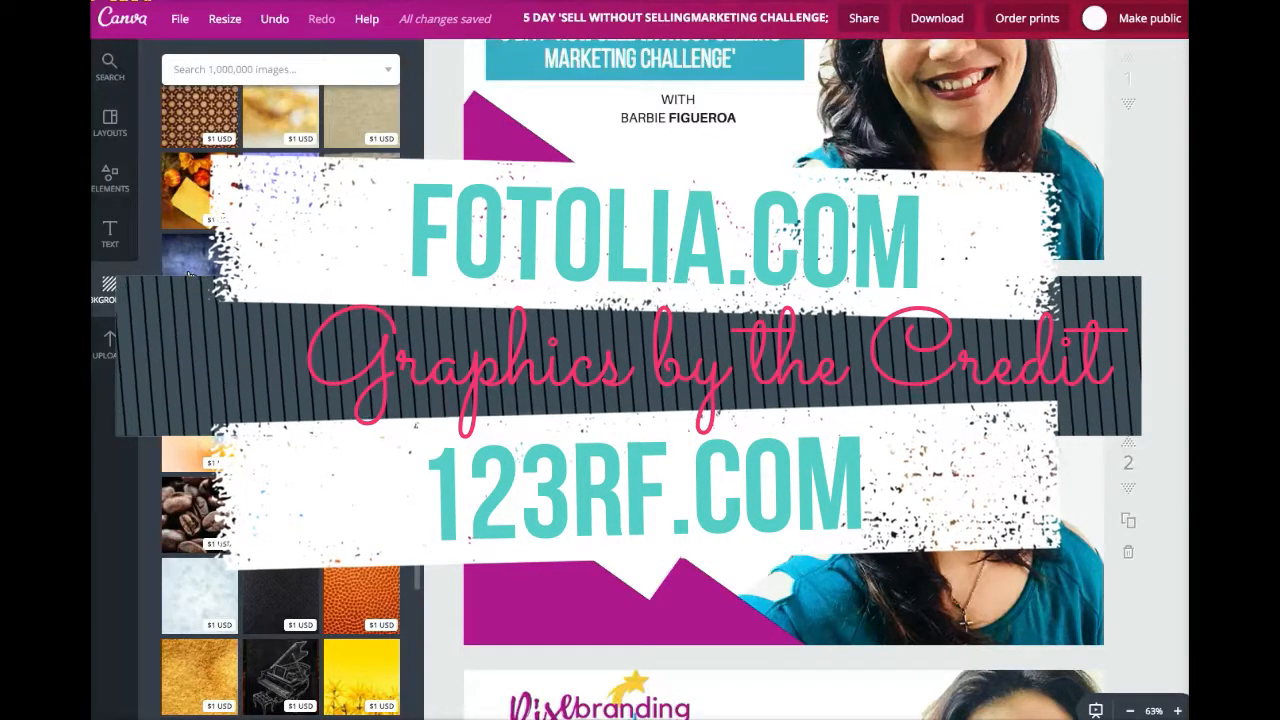
{"action": "left_click", "coordinate": [111, 345]}
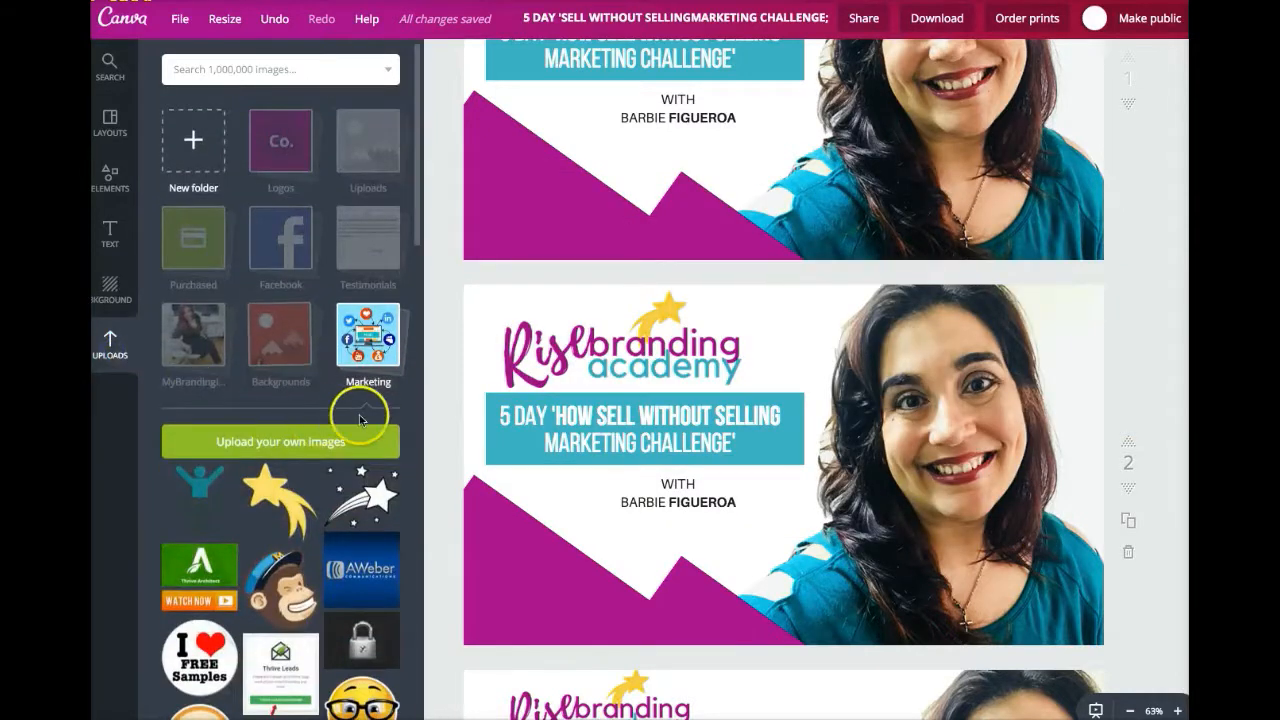
{"action": "scroll", "coordinate": [403, 370], "scroll_direction": "down", "scroll_amount": 1}
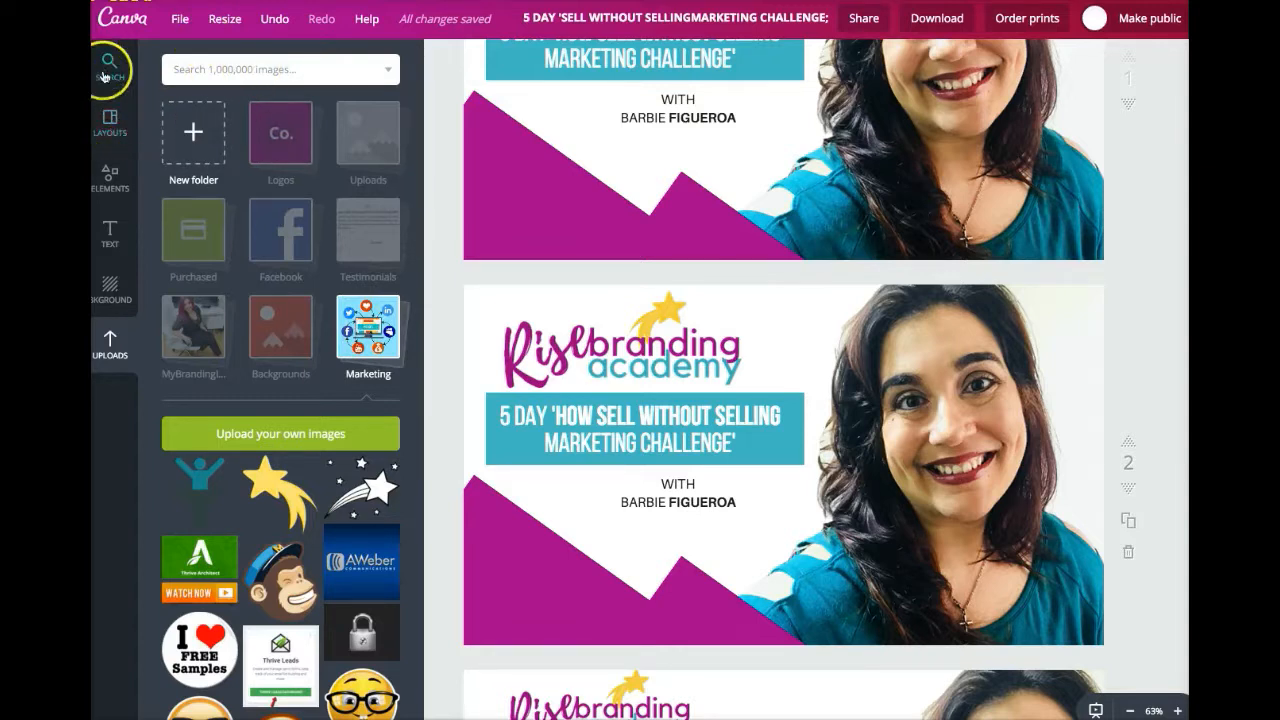
Step: Create a new blank design using the YouTube Thumbnail format
{"action": "left_click", "coordinate": [106, 127]}
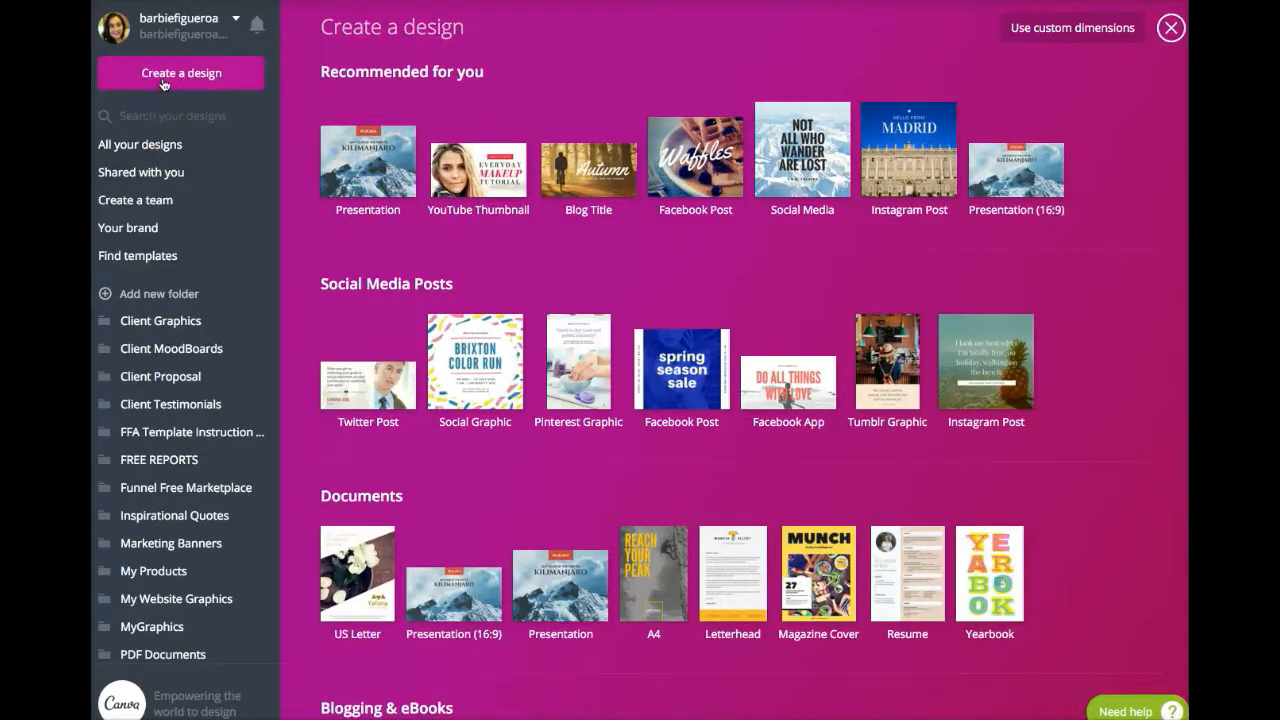
{"action": "left_click", "coordinate": [464, 166]}
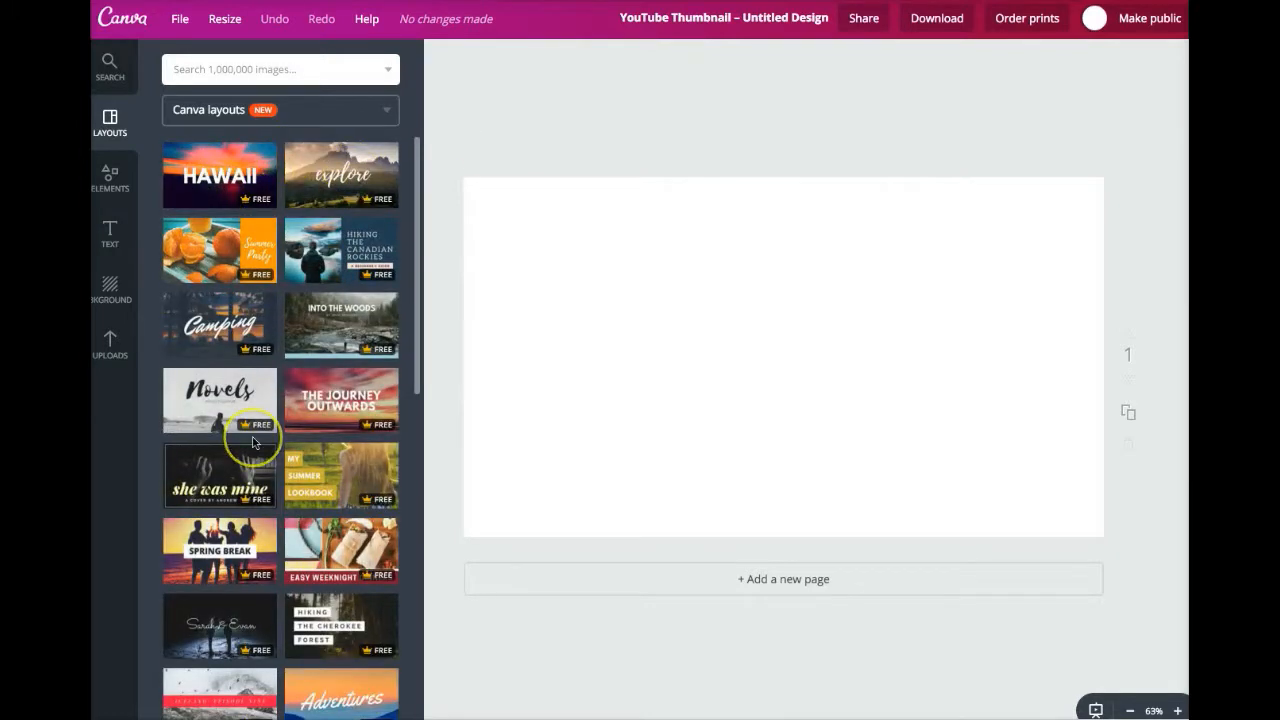
Step: Browse the Canva layouts offered for the YouTube thumbnail, including the photo grids and the free and paid templates
{"action": "scroll", "coordinate": [253, 443], "scroll_direction": "down", "scroll_amount": 2}
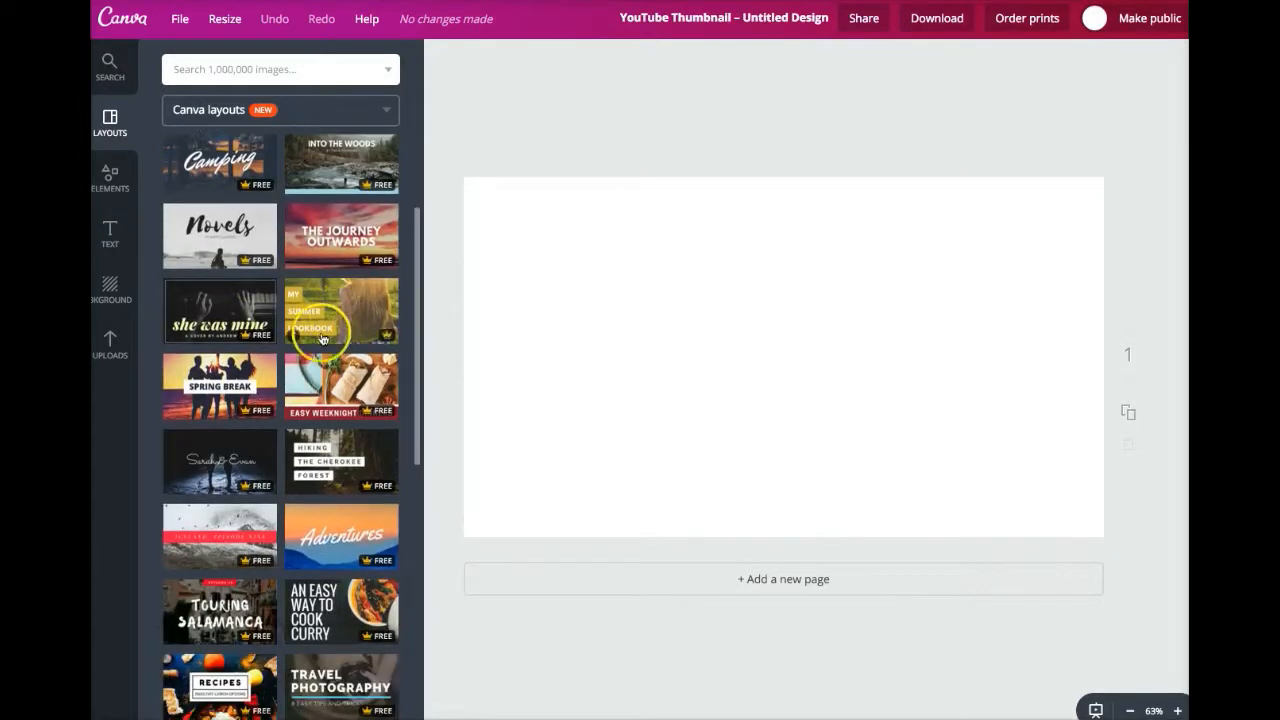
{"action": "scroll", "coordinate": [232, 410], "scroll_direction": "down", "scroll_amount": 10}
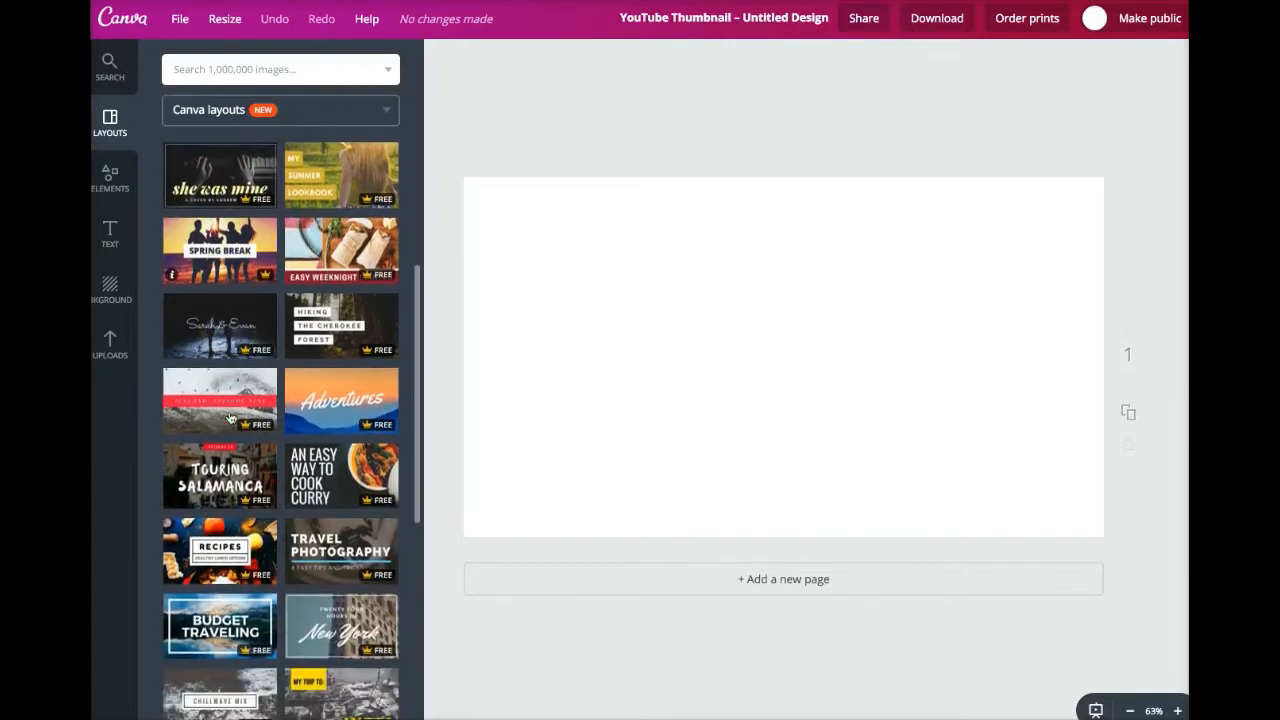
{"action": "scroll", "coordinate": [230, 418], "scroll_direction": "down", "scroll_amount": 7}
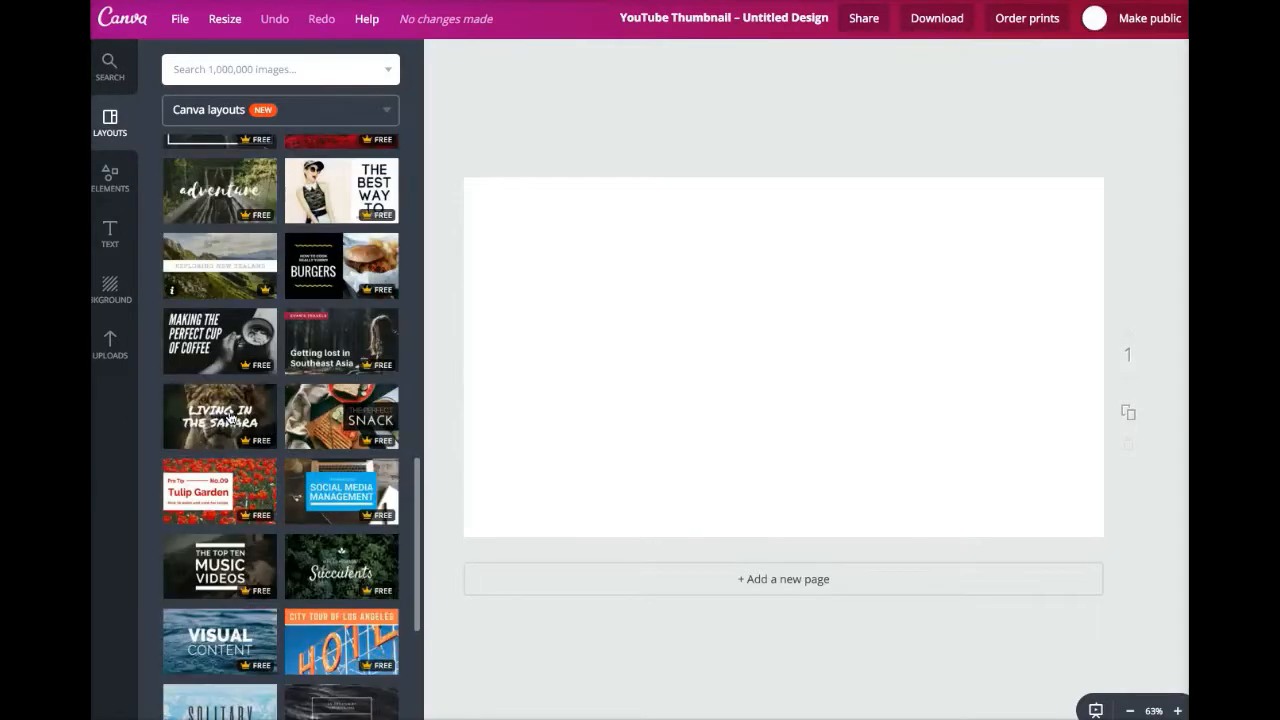
{"action": "scroll", "coordinate": [230, 418], "scroll_direction": "down", "scroll_amount": 8}
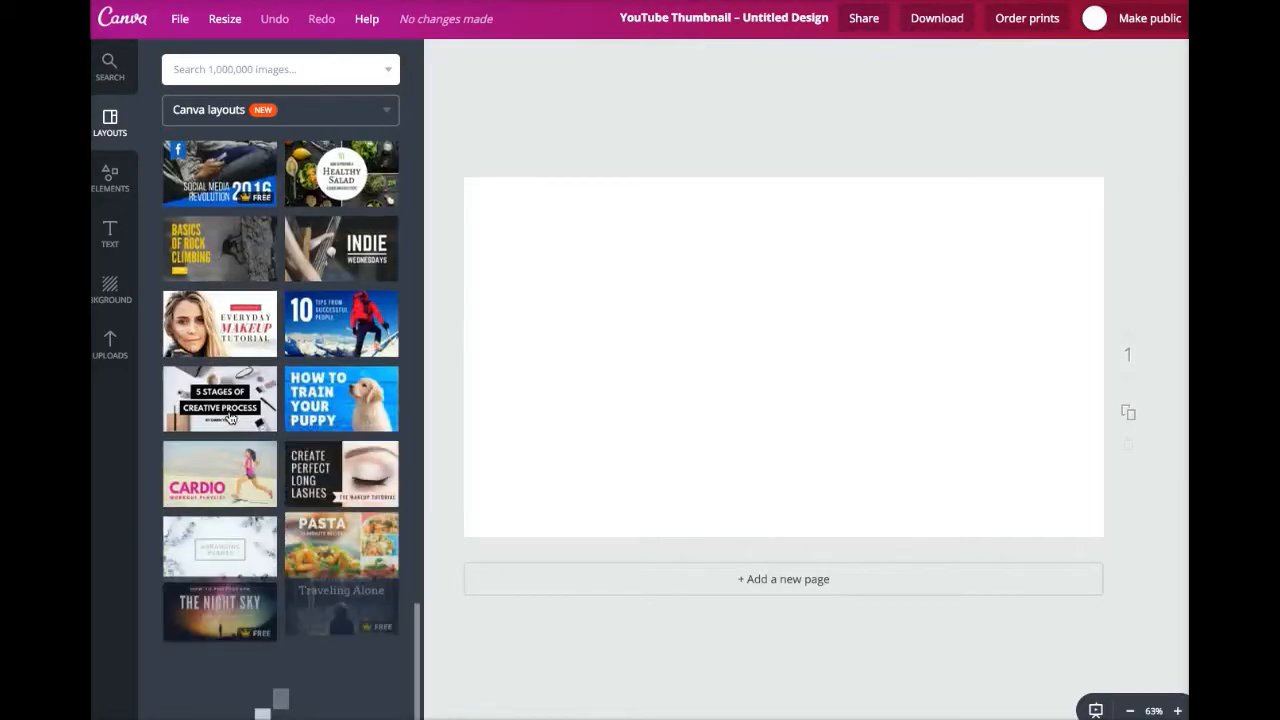
{"action": "scroll", "coordinate": [230, 418], "scroll_direction": "down", "scroll_amount": 5}
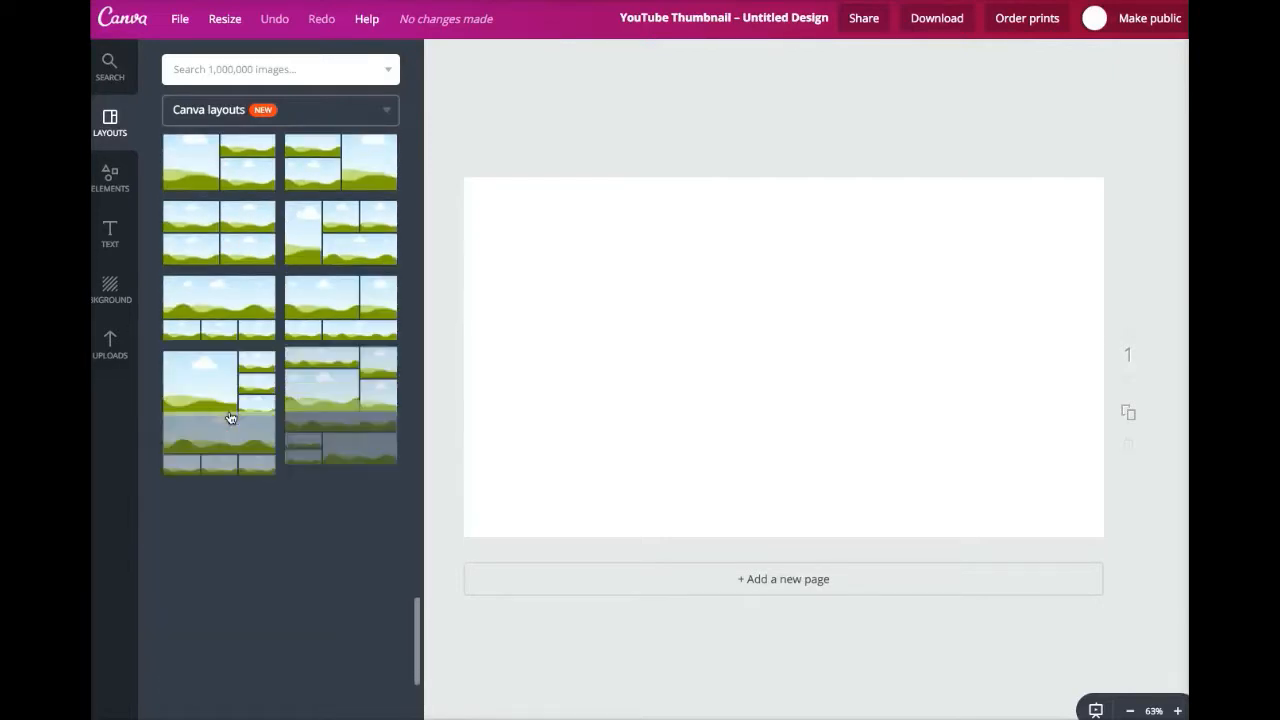
{"action": "scroll", "coordinate": [230, 418], "scroll_direction": "up", "scroll_amount": 4}
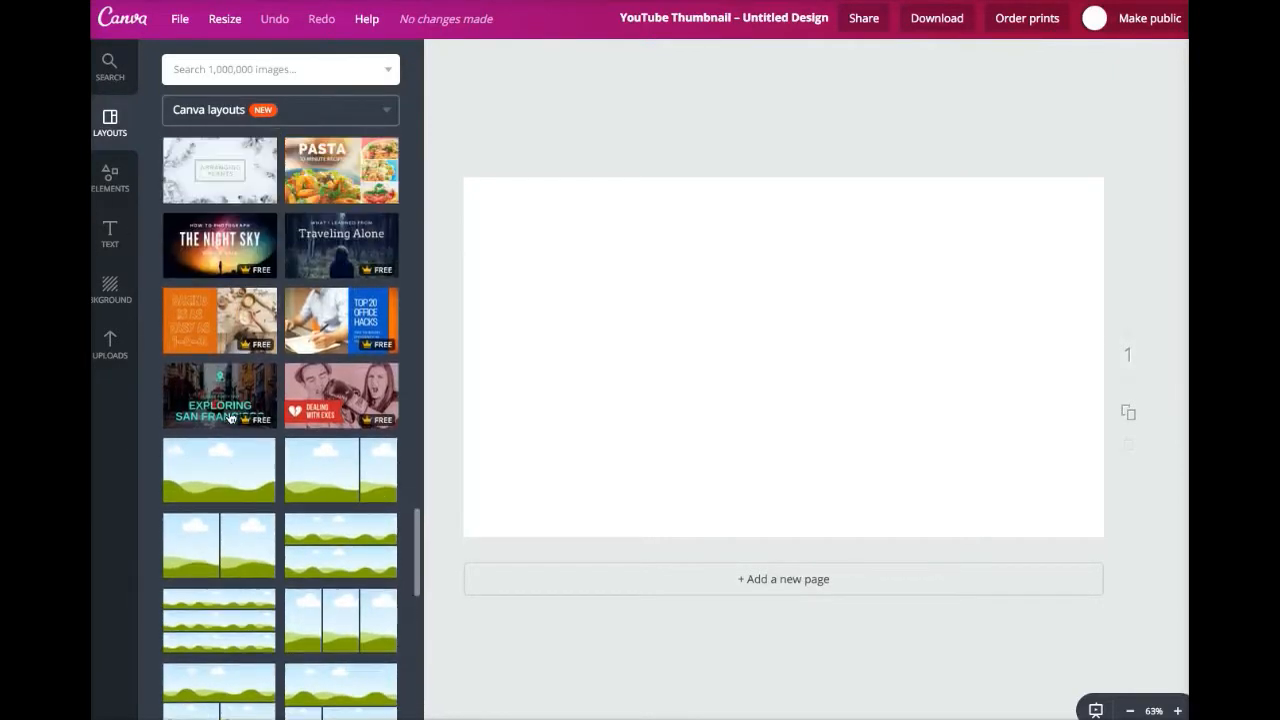
{"action": "scroll", "coordinate": [230, 418], "scroll_direction": "up", "scroll_amount": 2}
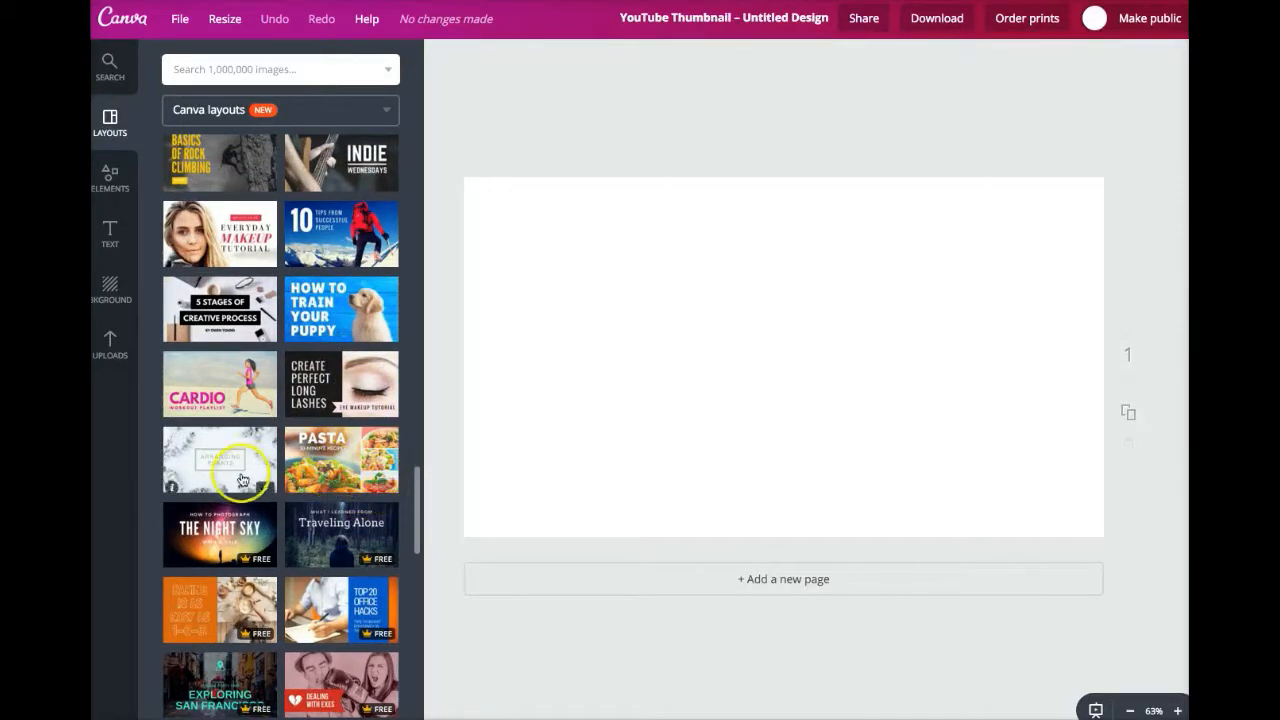
{"action": "scroll", "coordinate": [238, 461], "scroll_direction": "up", "scroll_amount": 3}
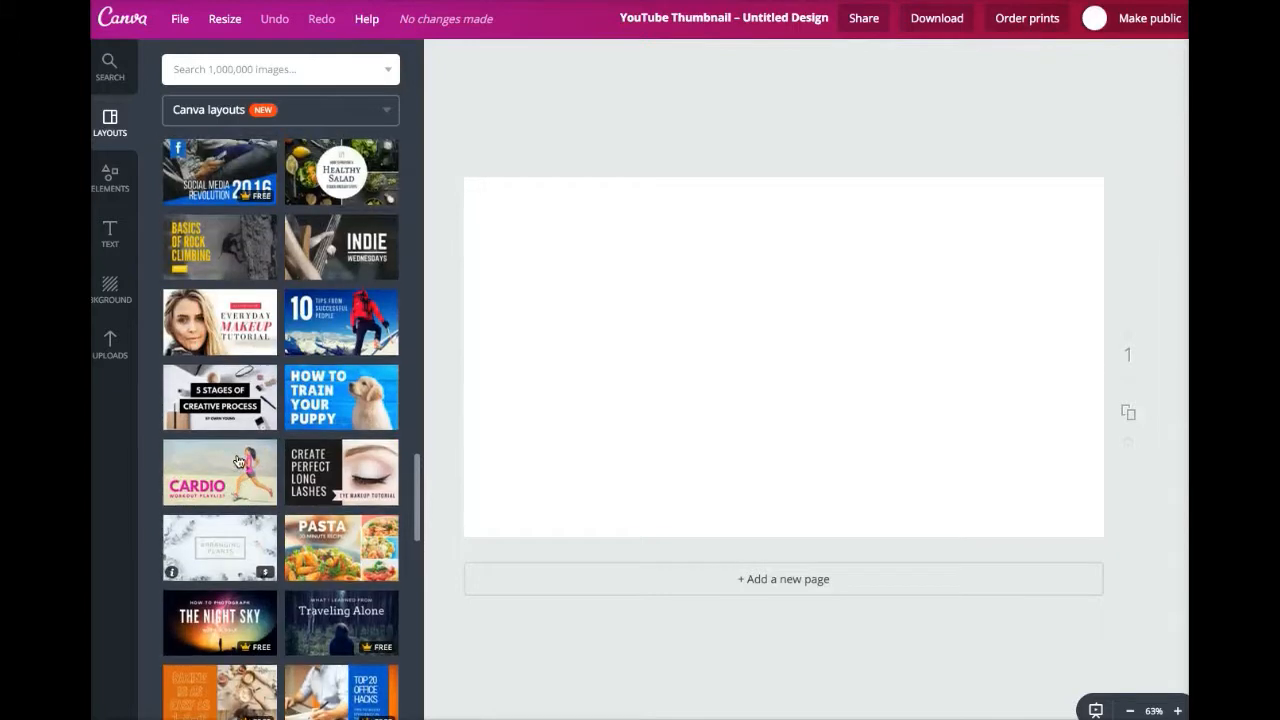
{"action": "scroll", "coordinate": [238, 461], "scroll_direction": "up", "scroll_amount": 5}
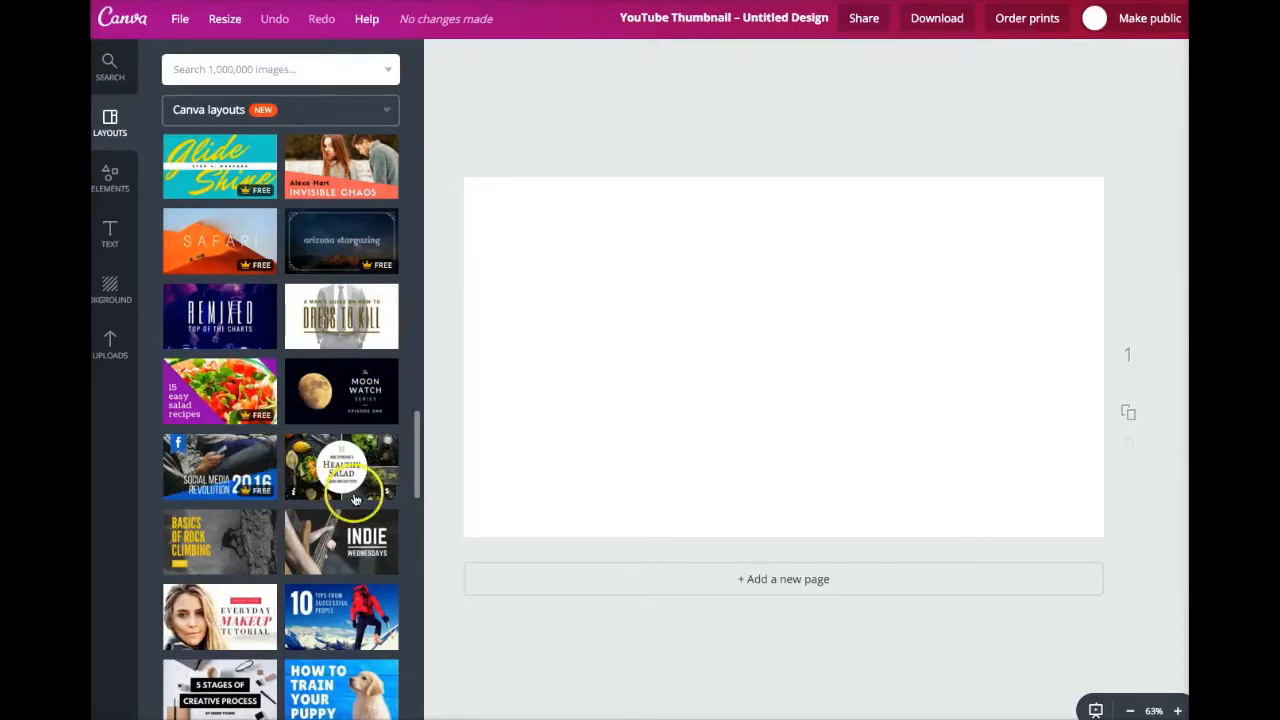
{"action": "scroll", "coordinate": [341, 468], "scroll_direction": "up", "scroll_amount": 1}
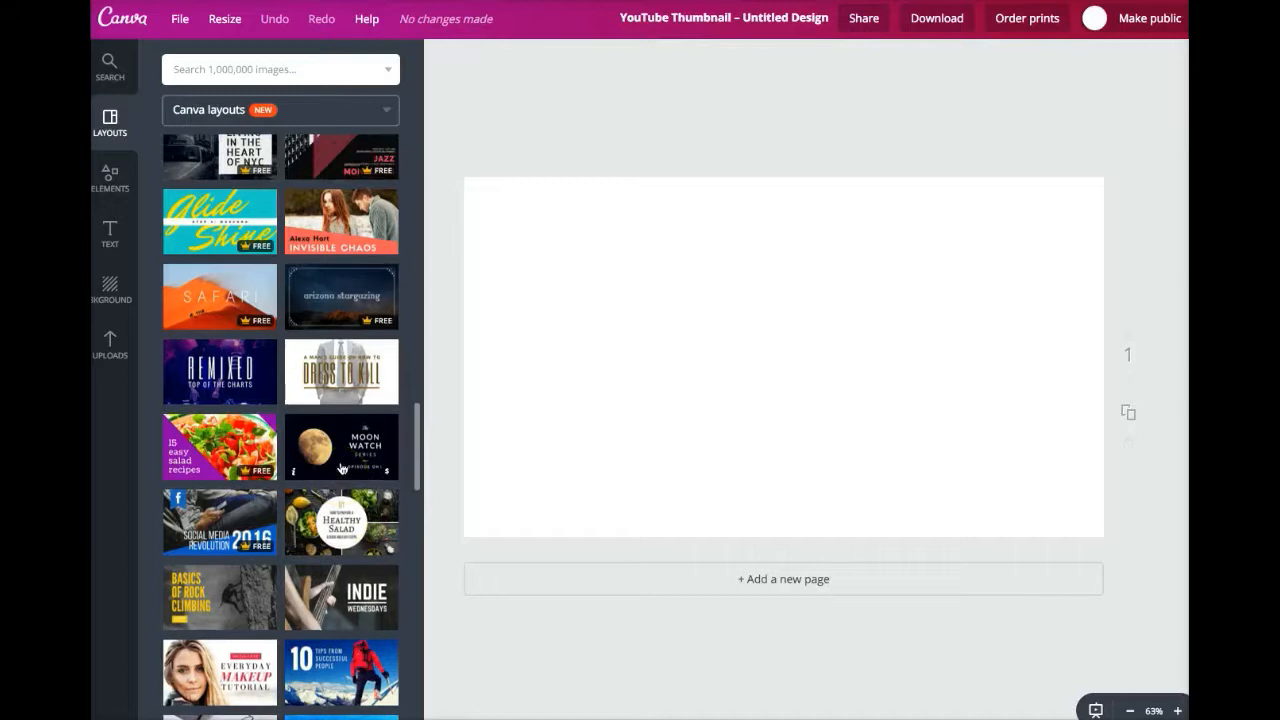
Step: Browse the Canva layouts and apply the free Social Media Management layout to the blank YouTube thumbnail
{"action": "scroll", "coordinate": [341, 468], "scroll_direction": "down", "scroll_amount": 2}
{"action": "left_click", "coordinate": [325, 492]}
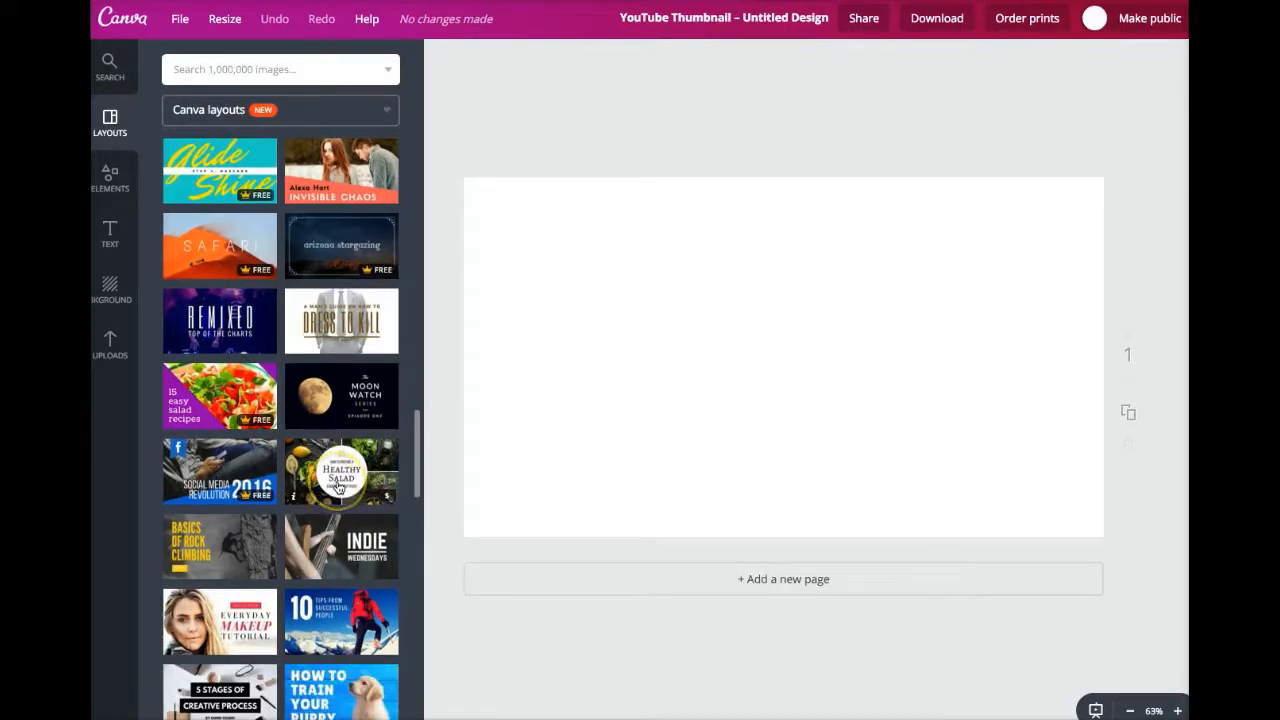
{"action": "scroll", "coordinate": [338, 487], "scroll_direction": "up", "scroll_amount": 5}
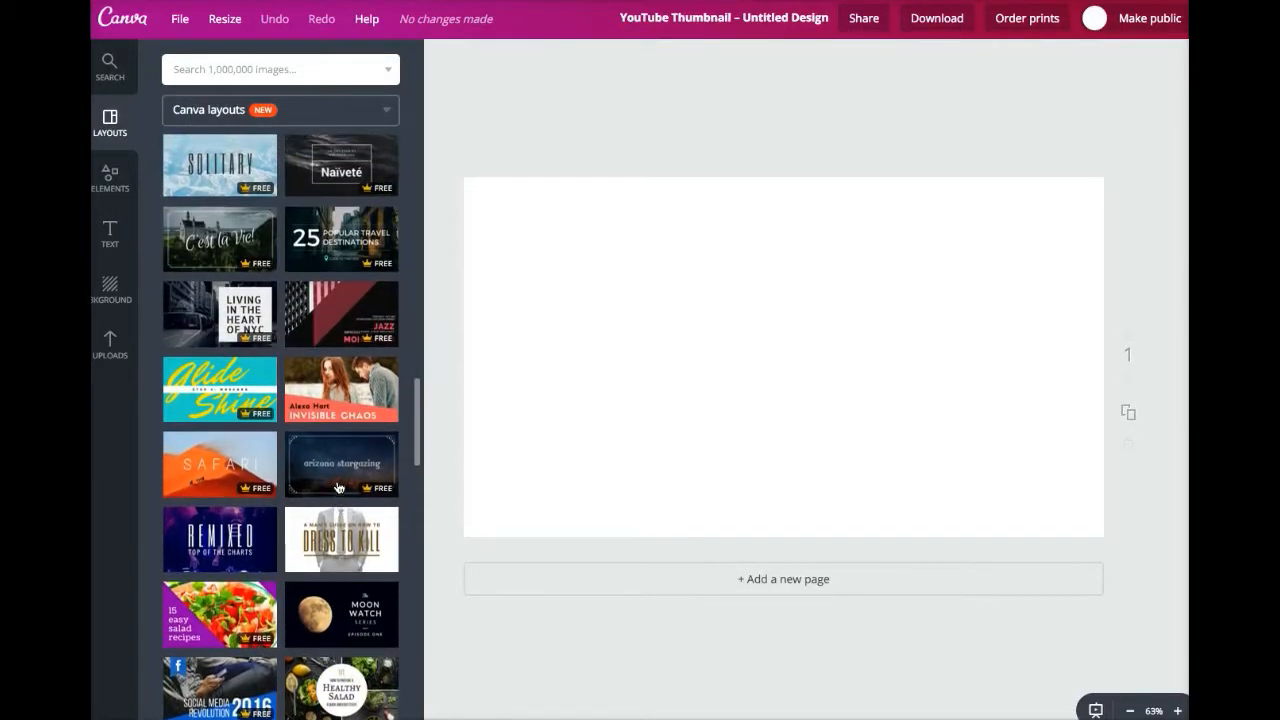
{"action": "scroll", "coordinate": [338, 487], "scroll_direction": "up", "scroll_amount": 7}
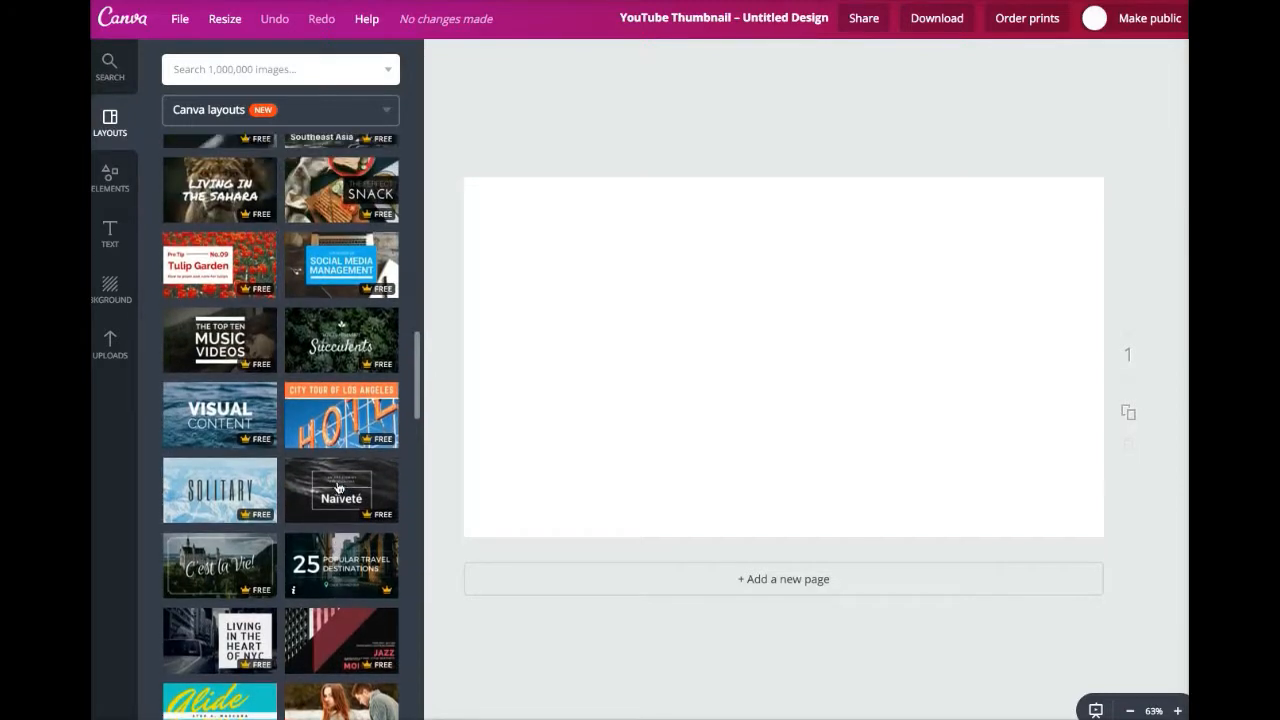
{"action": "scroll", "coordinate": [338, 487], "scroll_direction": "up", "scroll_amount": 1}
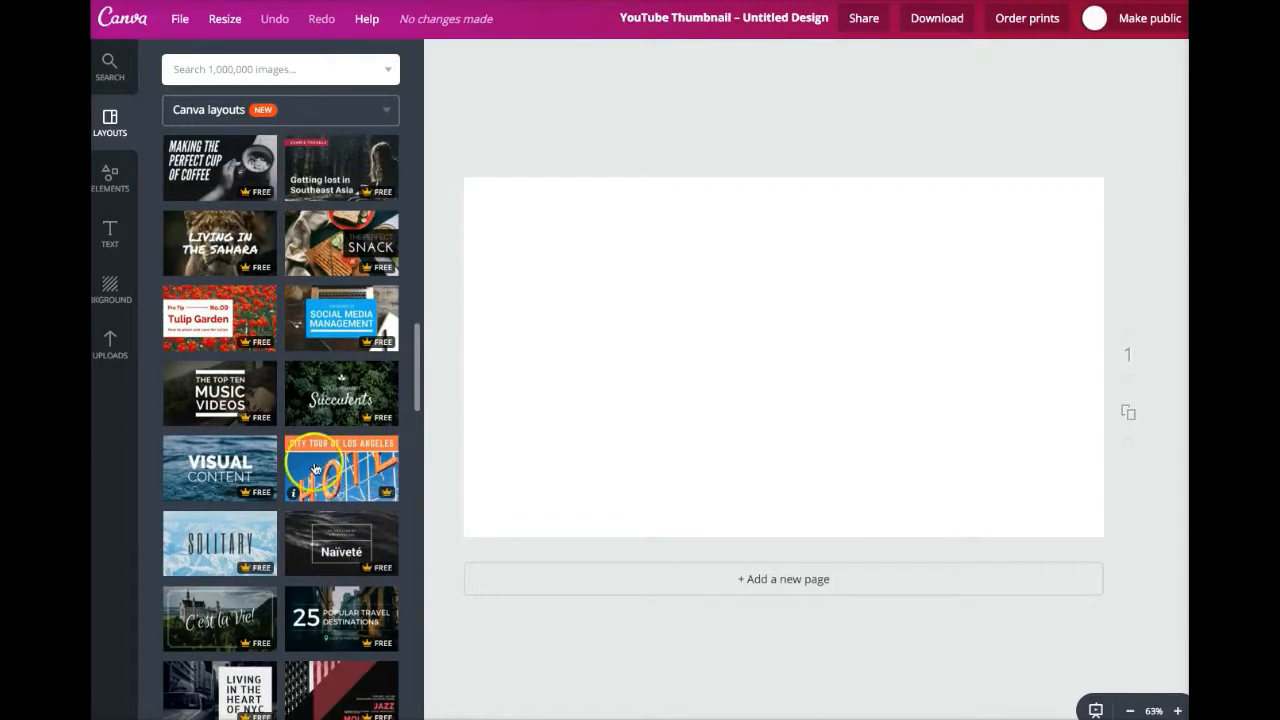
{"action": "scroll", "coordinate": [315, 472], "scroll_direction": "up", "scroll_amount": 3}
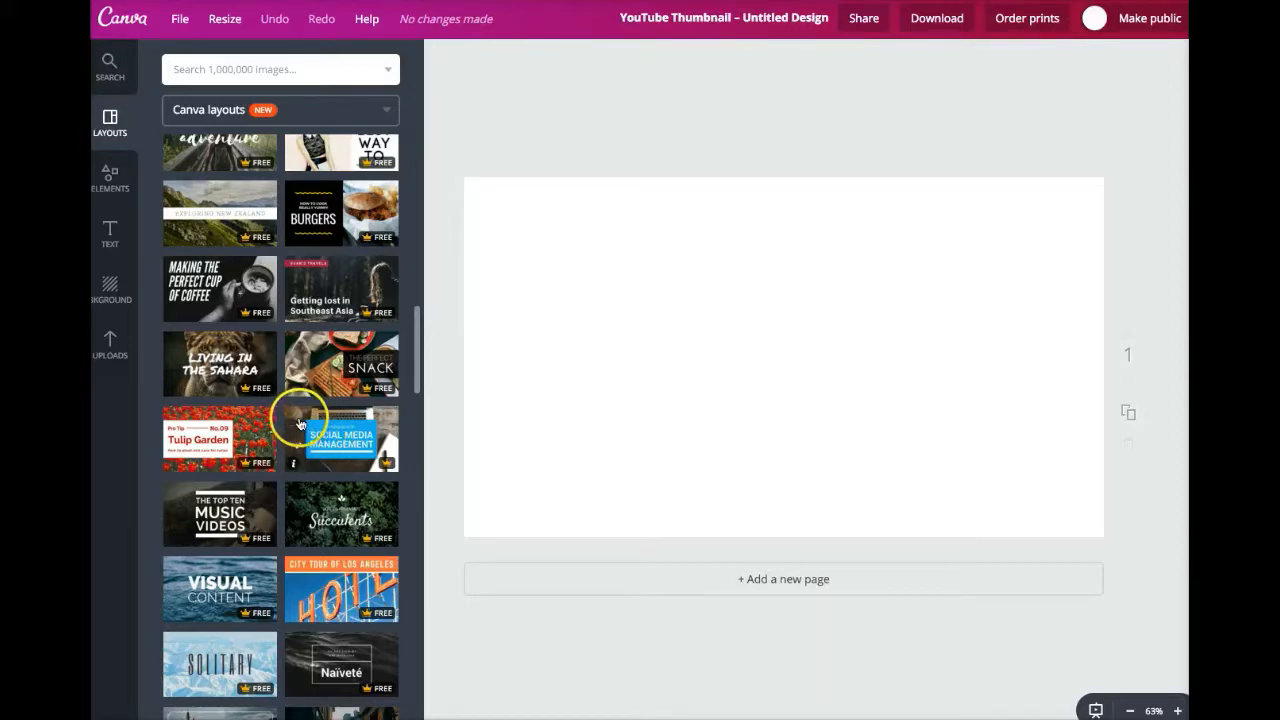
{"action": "left_click", "coordinate": [299, 424]}
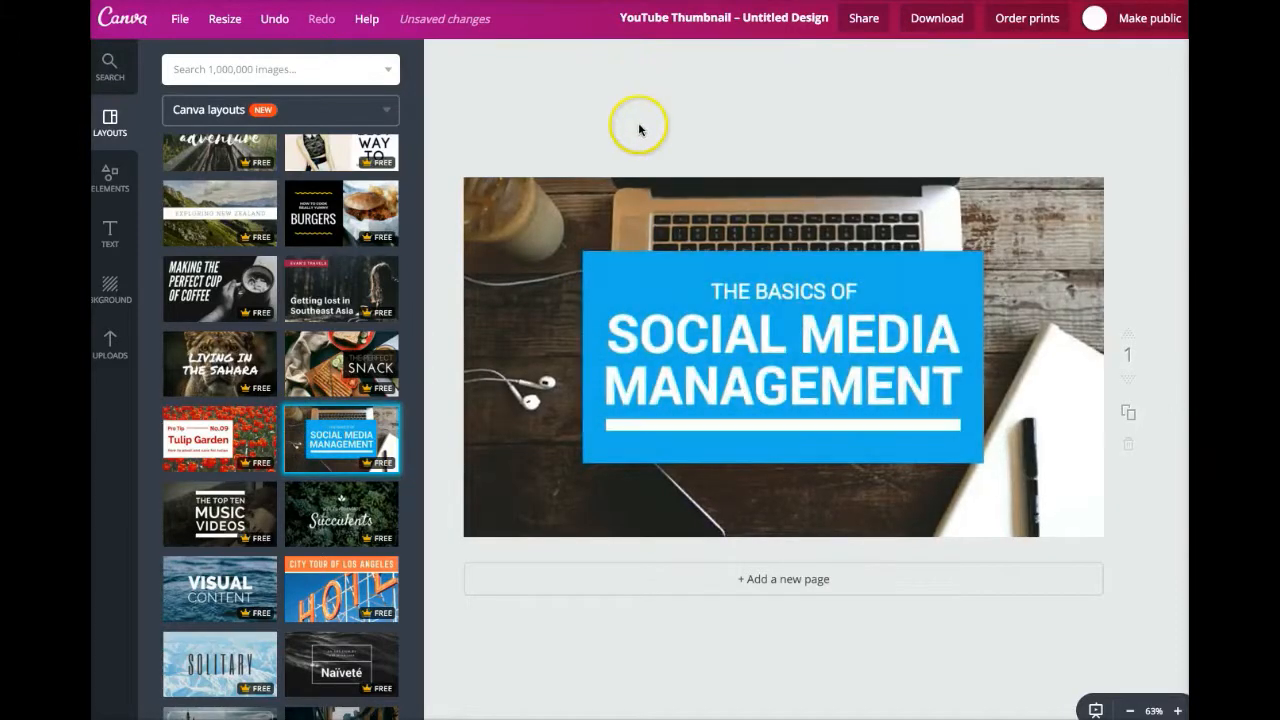
Step: Try the uploaded phone selfie as the thumbnail's background, then replace it with the uploaded white brick wall image
{"action": "left_click", "coordinate": [118, 362]}
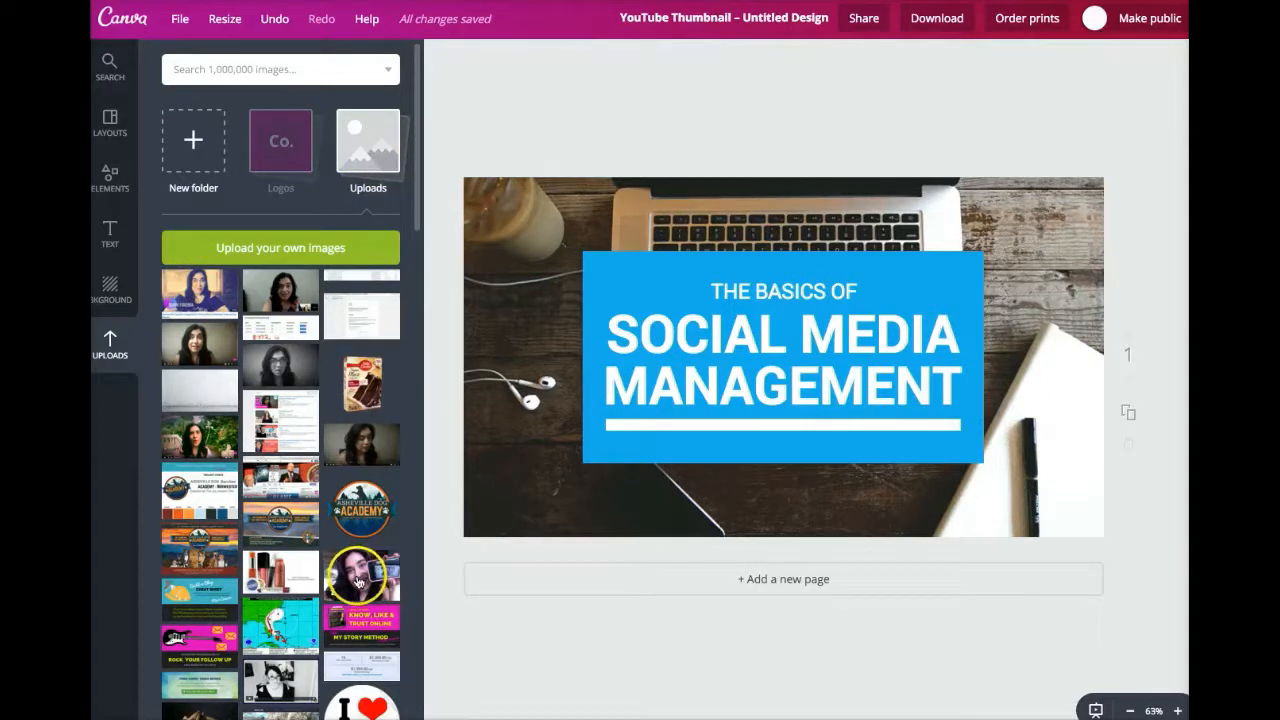
{"action": "left_click_drag", "start_coordinate": [358, 580], "coordinate": [574, 341]}
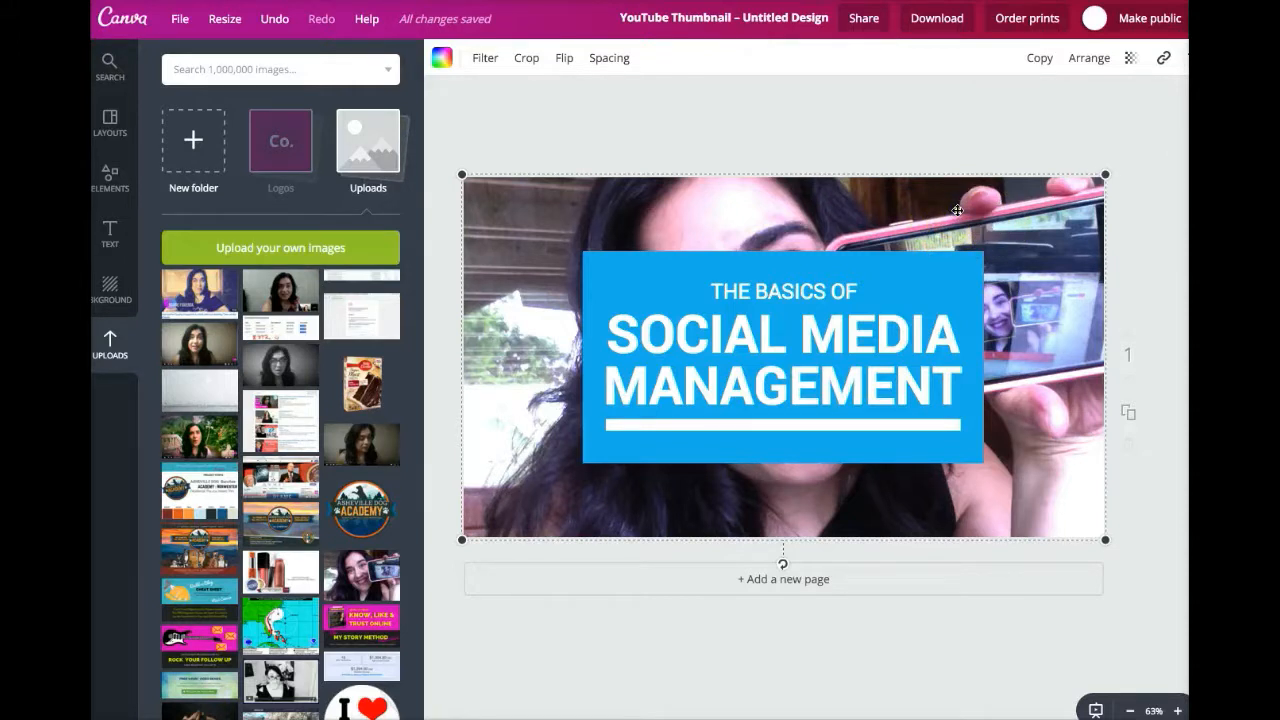
{"action": "key", "text": "ctrl+z"}
{"action": "left_click", "coordinate": [457, 100]}
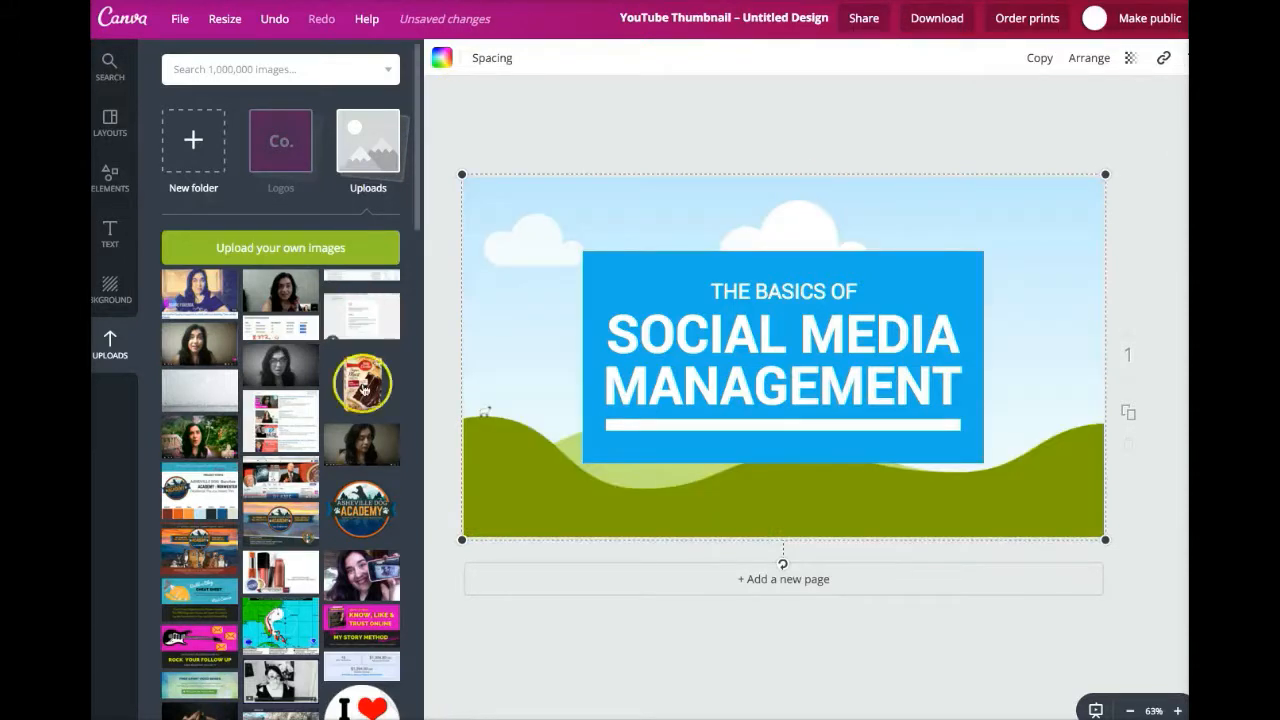
{"action": "left_click", "coordinate": [486, 238]}
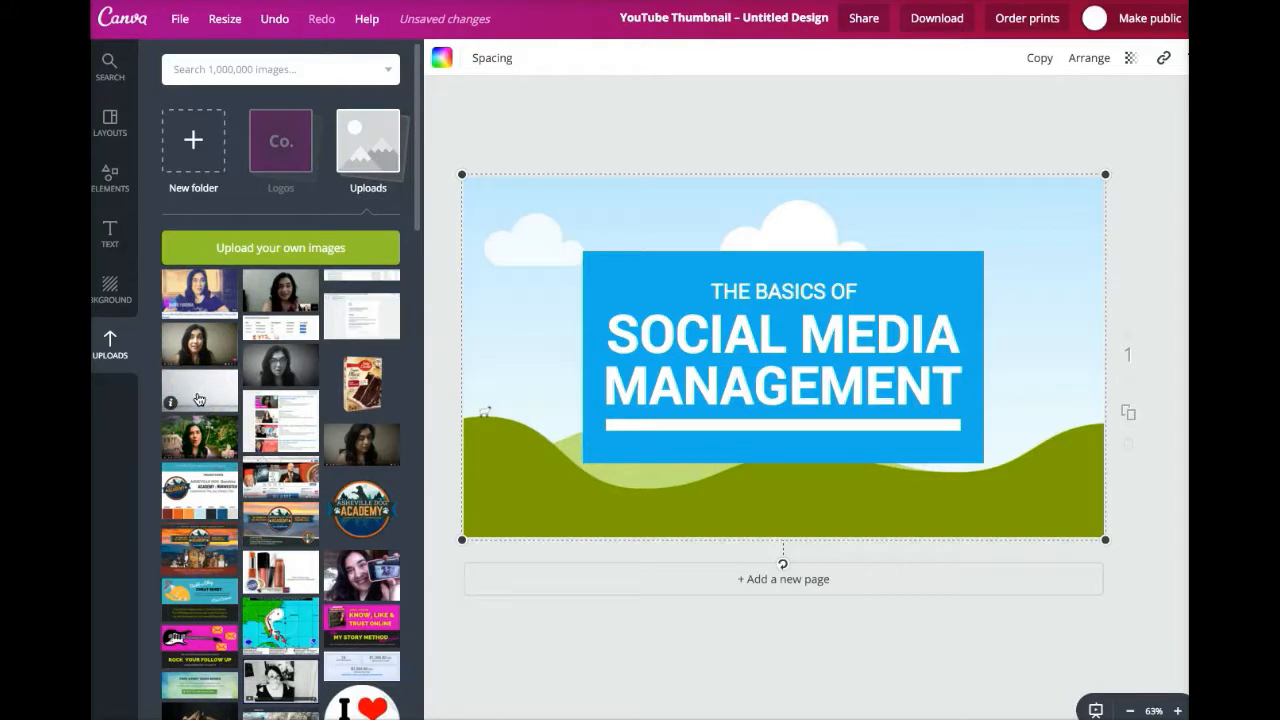
{"action": "left_click_drag", "start_coordinate": [199, 399], "coordinate": [735, 398]}
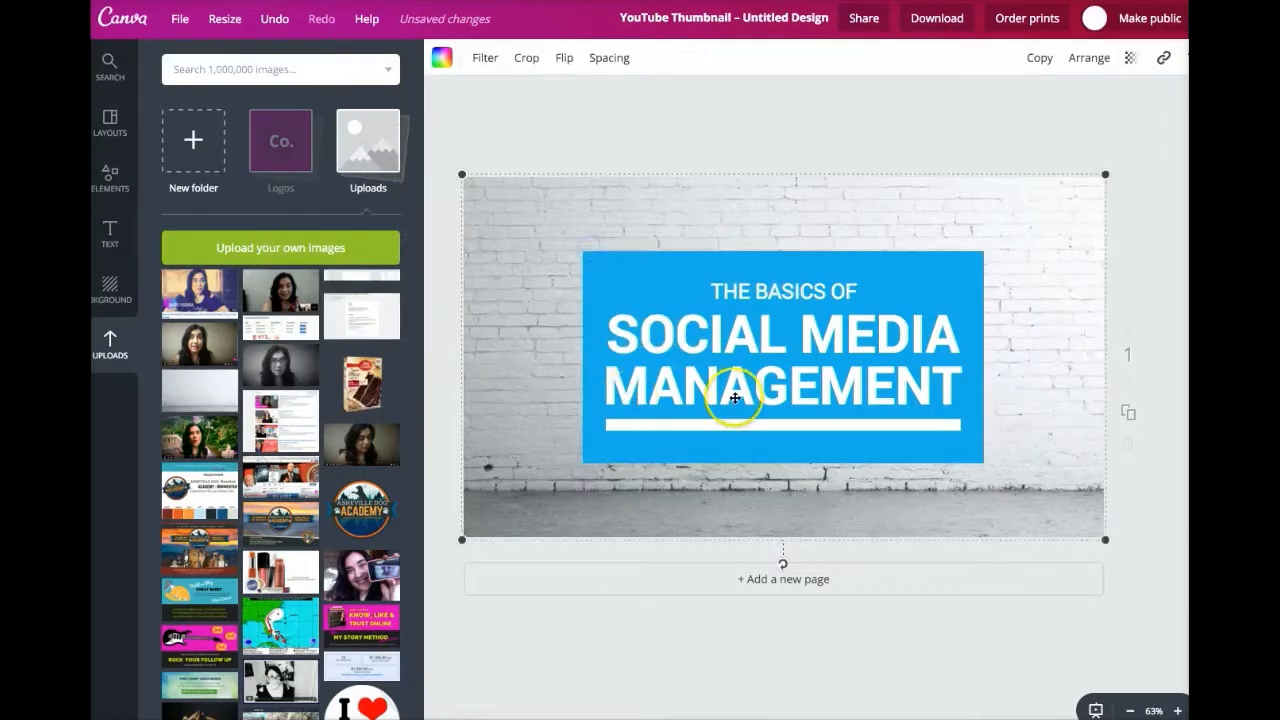
{"action": "left_click", "coordinate": [591, 149]}
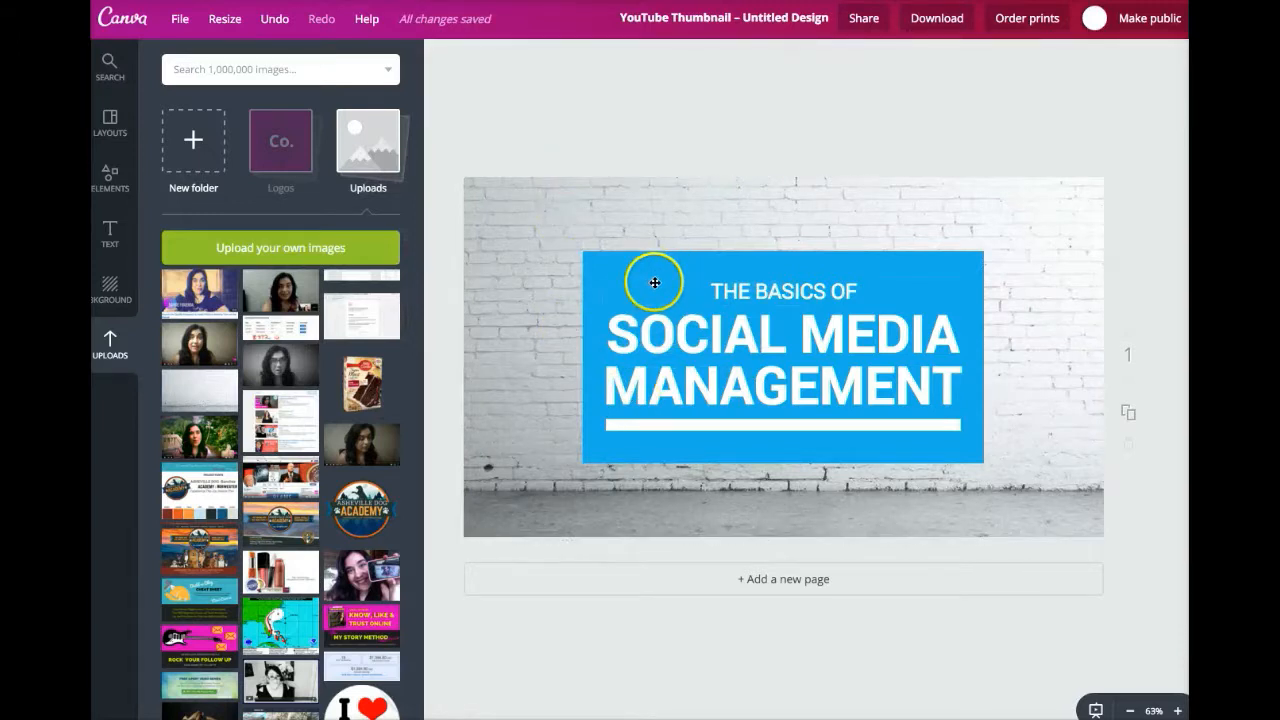
Step: Review the brand palettes for the blue title rectangle and recolour it magenta #ad0092 from the RISEMarketing&Design palette
{"action": "left_click", "coordinate": [629, 264]}
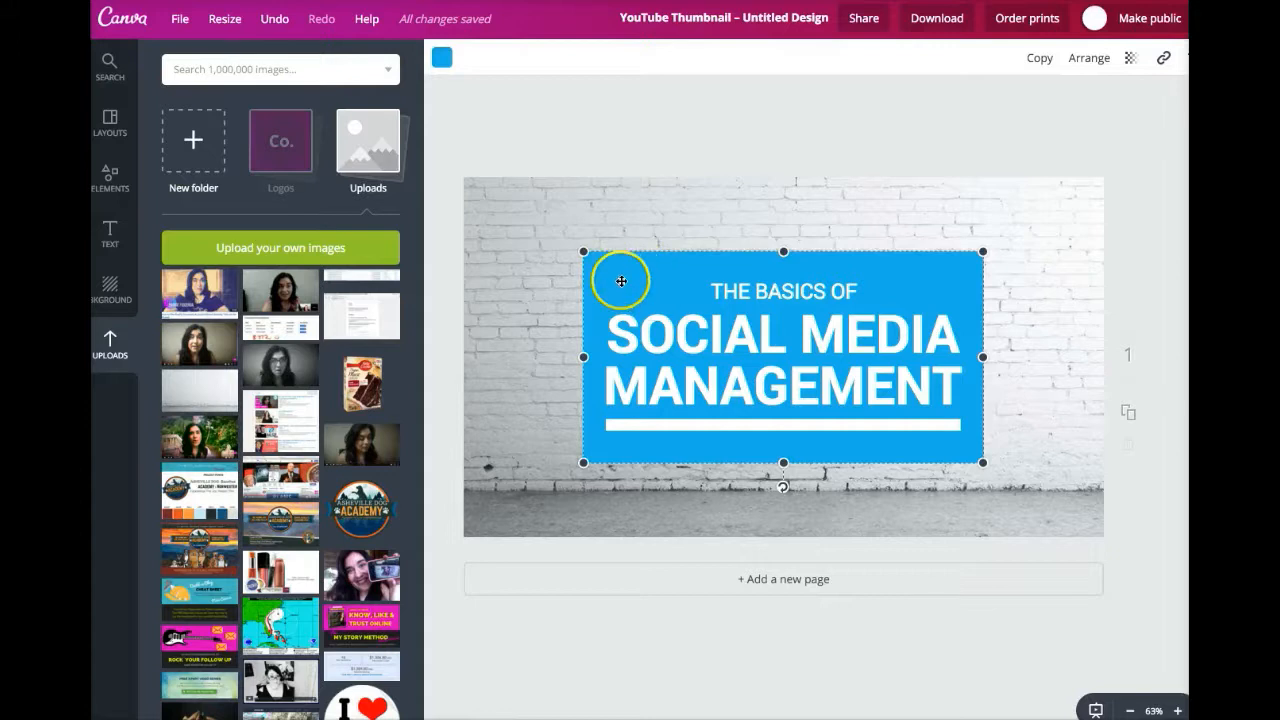
{"action": "left_click", "coordinate": [443, 60]}
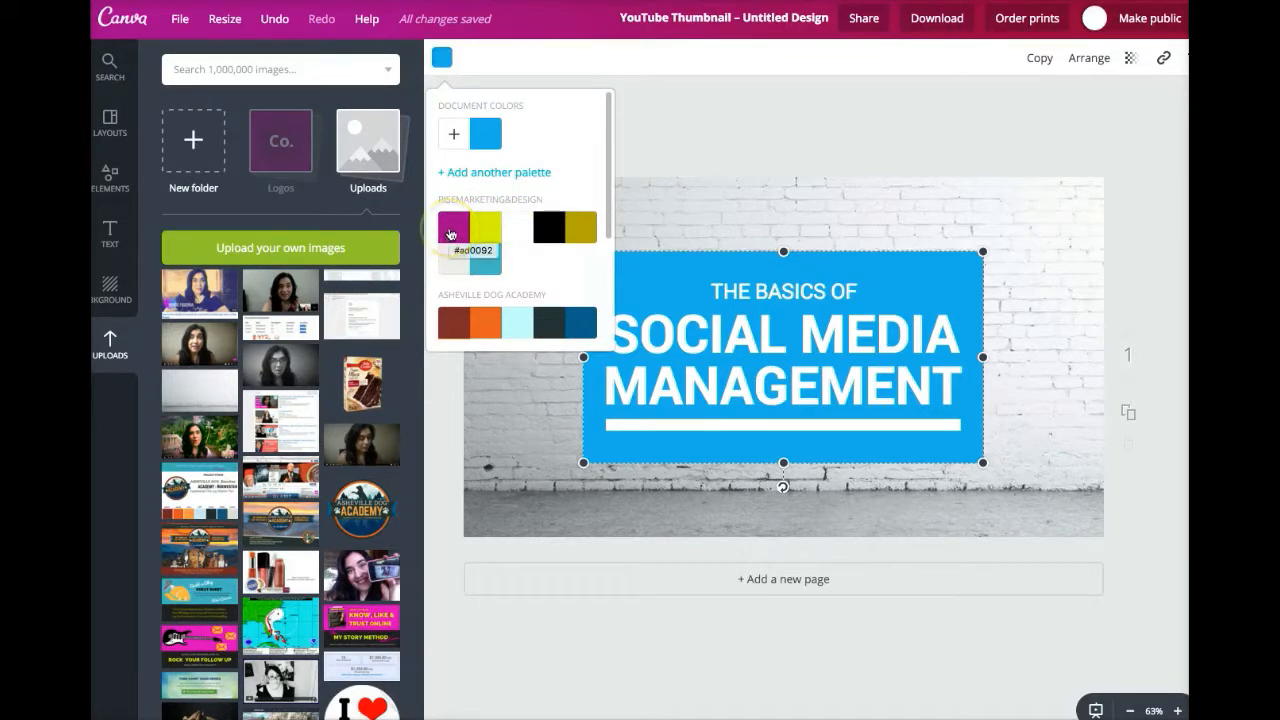
{"action": "left_click_drag", "start_coordinate": [611, 211], "coordinate": [610, 260]}
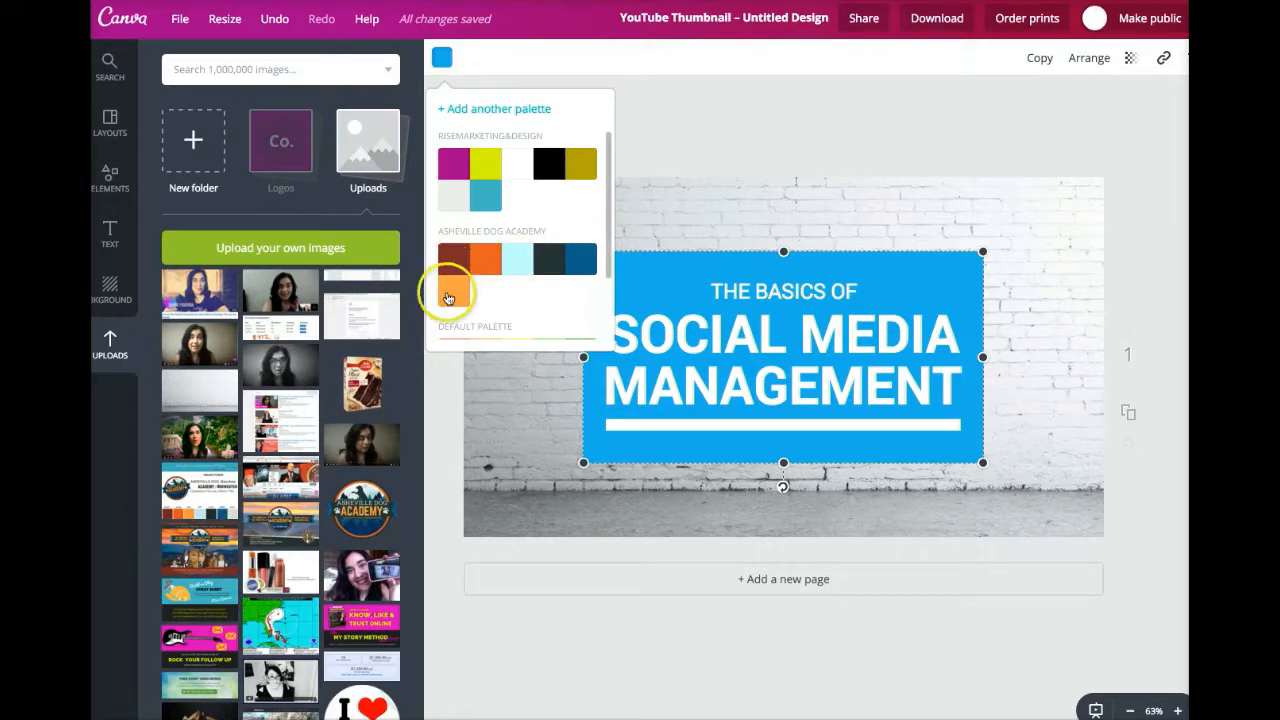
{"action": "scroll", "coordinate": [448, 298], "scroll_direction": "down", "scroll_amount": 1}
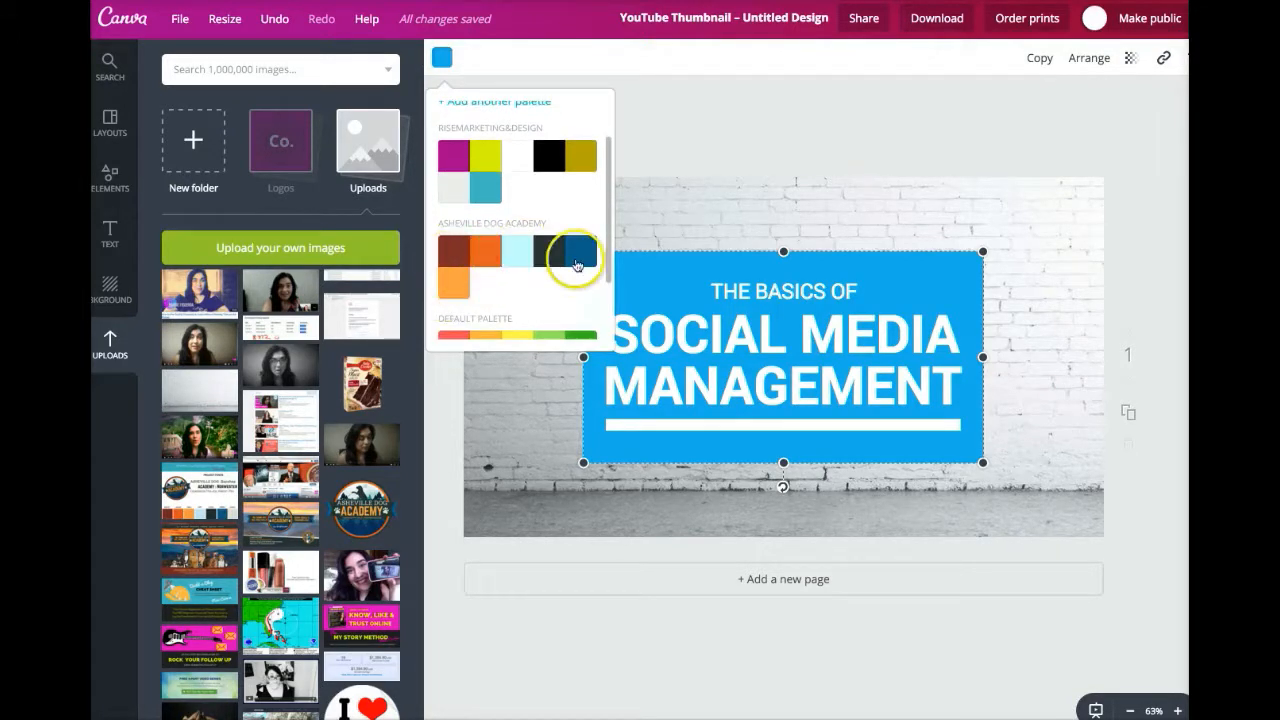
{"action": "mouse_move", "coordinate": [606, 248]}
{"action": "left_mouse_down"}
{"action": "mouse_move", "coordinate": [606, 314]}
{"action": "mouse_move", "coordinate": [606, 233]}
{"action": "left_mouse_up"}
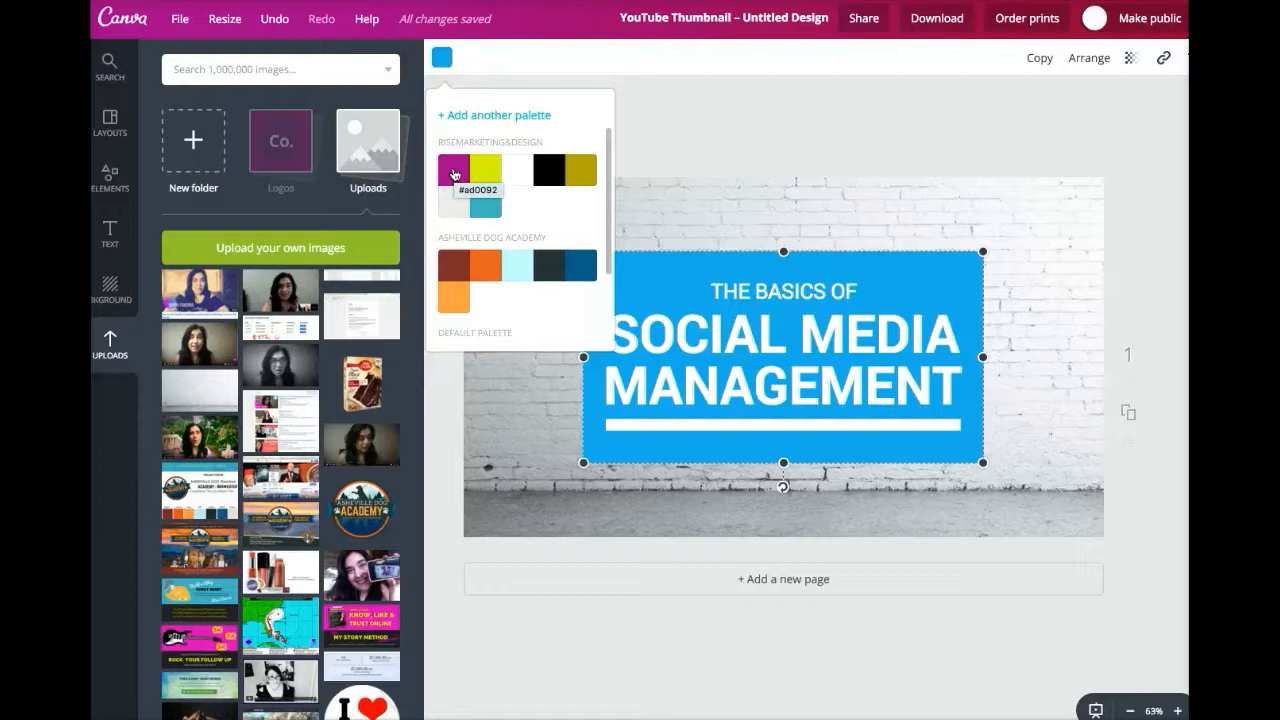
{"action": "left_click", "coordinate": [448, 177]}
{"action": "left_click", "coordinate": [456, 175]}
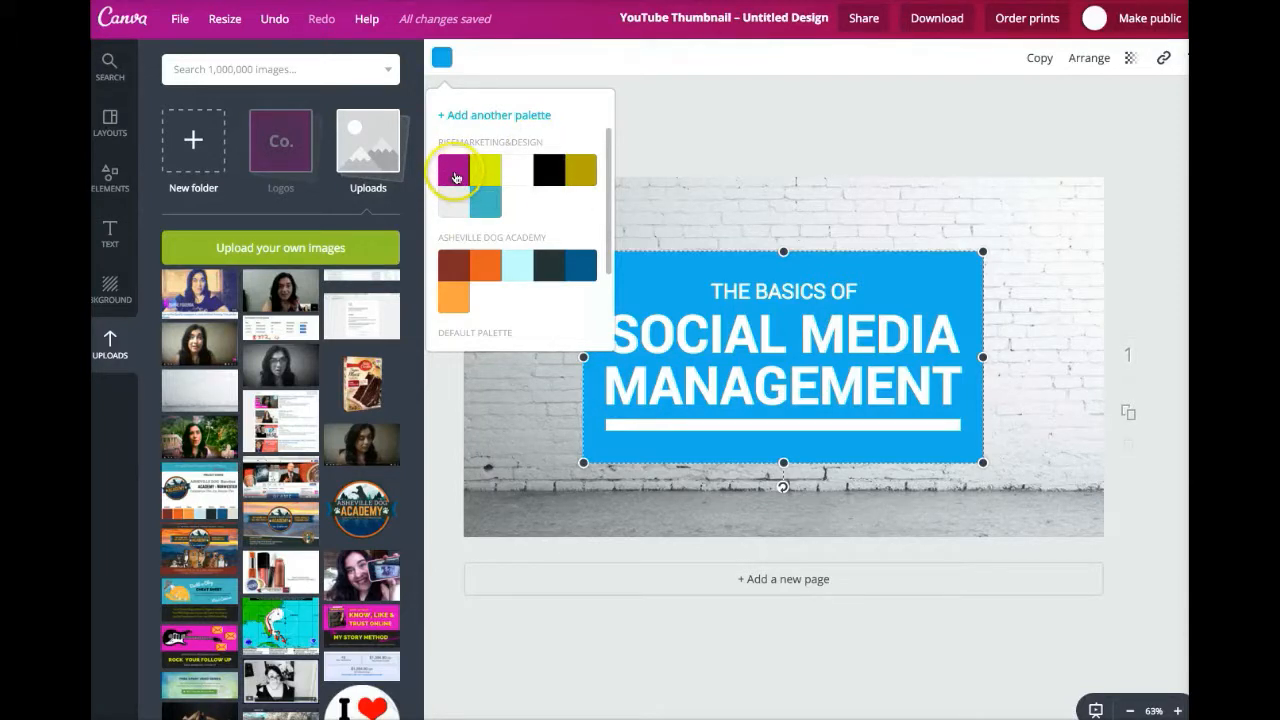
{"action": "left_click", "coordinate": [455, 175]}
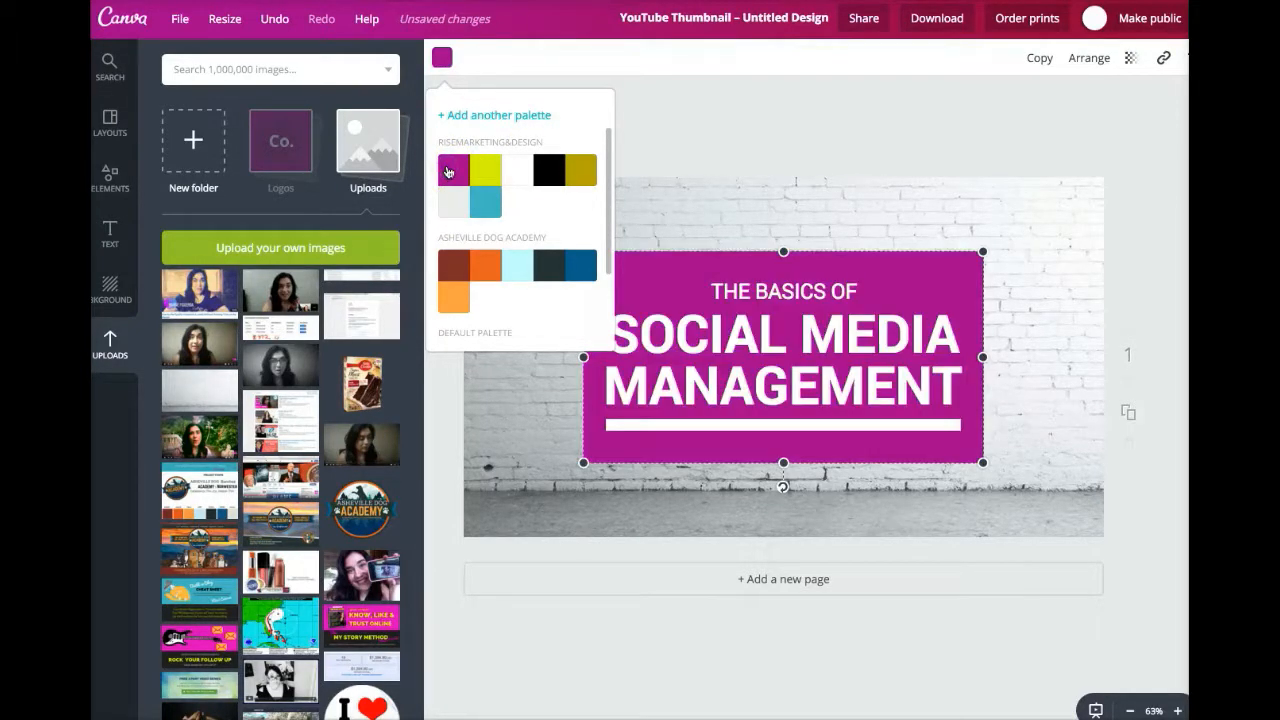
Step: Try lime green on the title rectangle, then set it to teal blue from the RISEMarketing&Design palette
{"action": "left_click", "coordinate": [485, 178]}
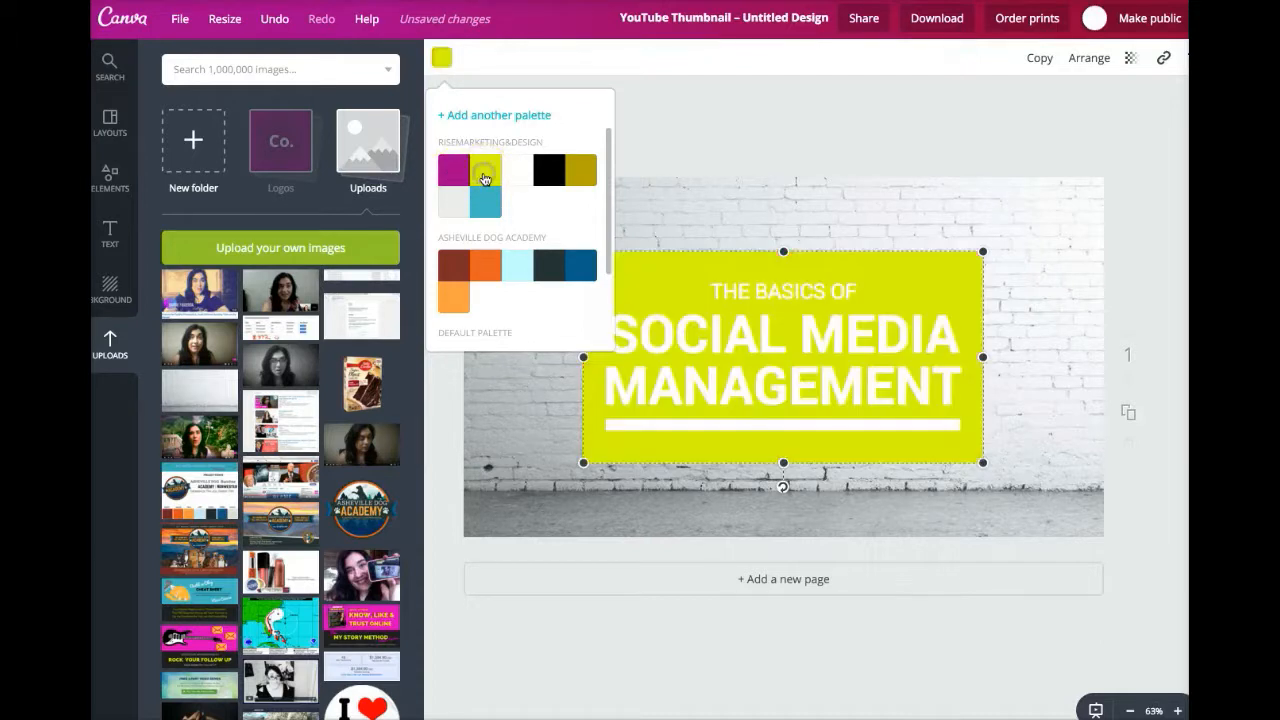
{"action": "left_click", "coordinate": [488, 206]}
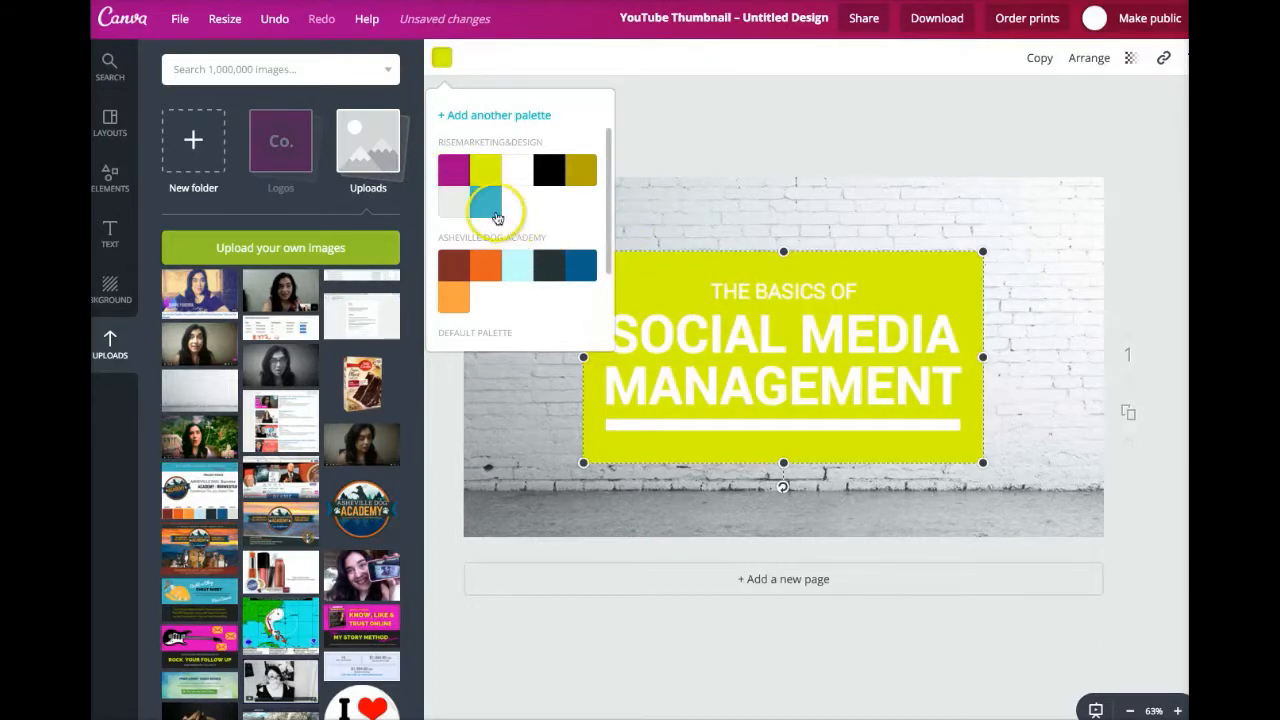
{"action": "left_click", "coordinate": [797, 163]}
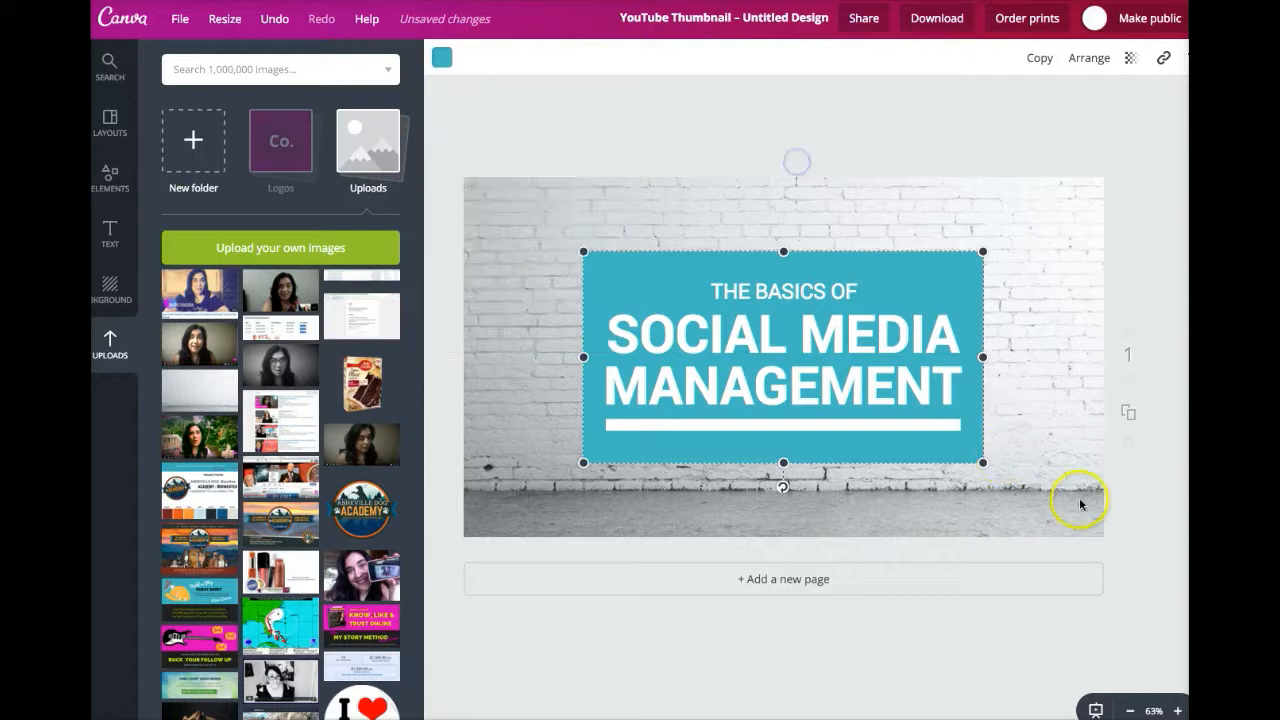
{"action": "left_click", "coordinate": [1145, 501]}
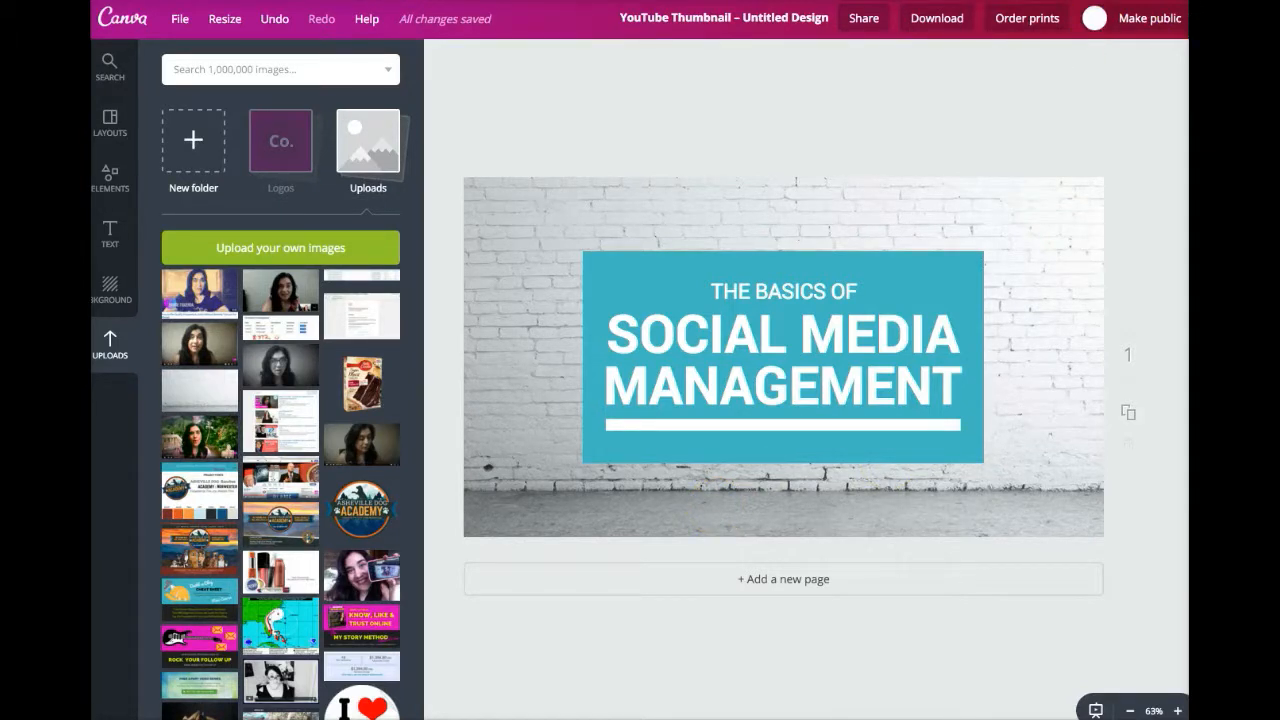
Step: Look through the branded post graphics on the personal blog in a new browser tab and return to the YouTube thumbnail design
{"action": "key", "text": "ctrl+t"}
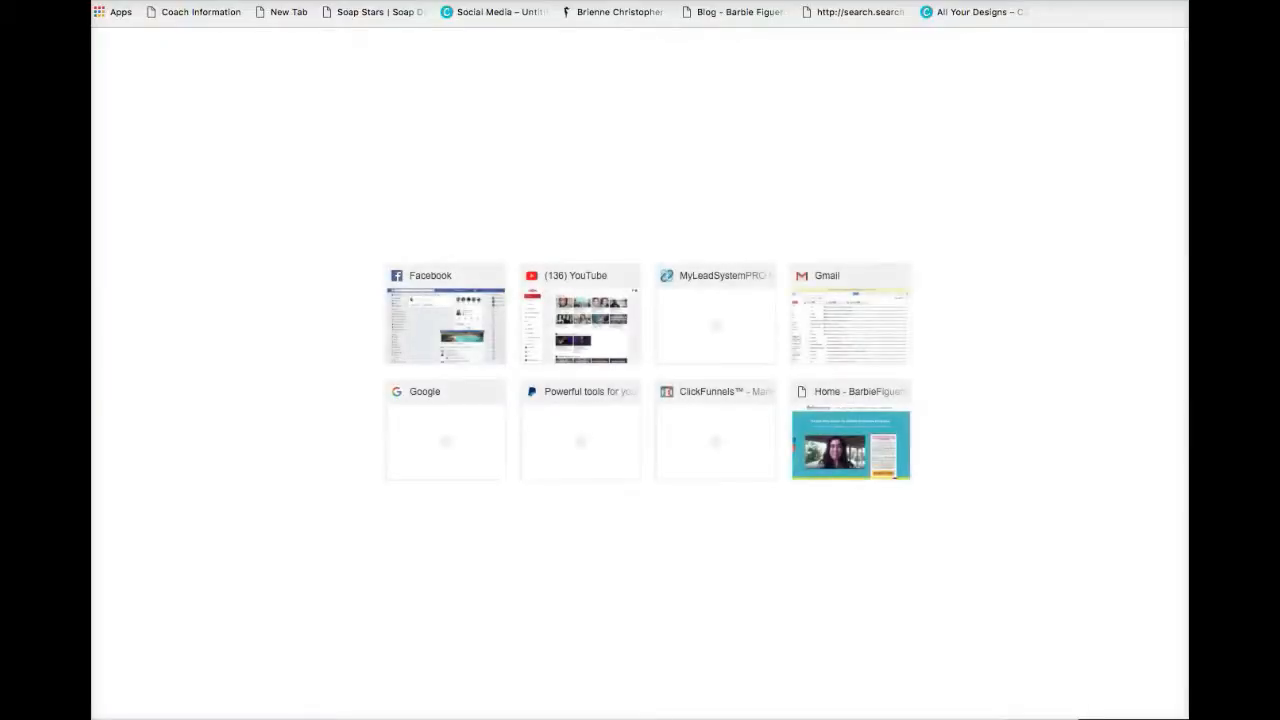
{"action": "type", "text": "b"}
{"action": "key", "text": "Return"}
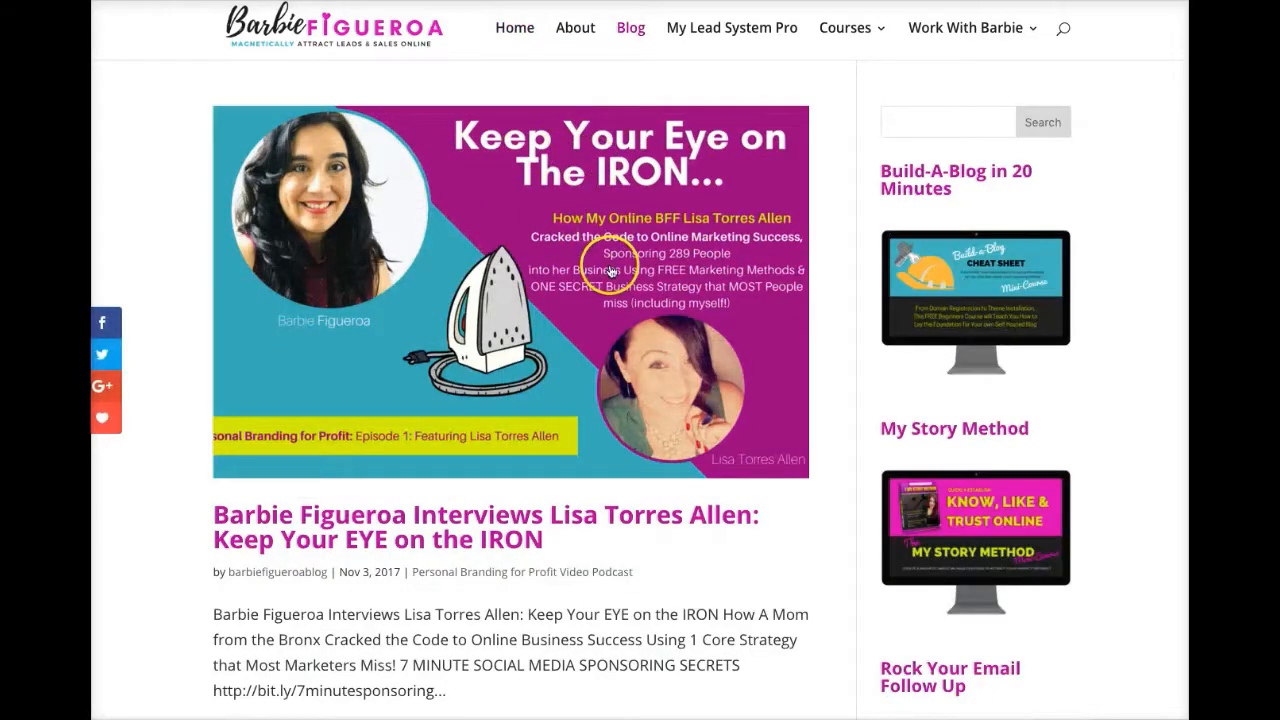
{"action": "scroll", "coordinate": [610, 271], "scroll_direction": "down", "scroll_amount": 4}
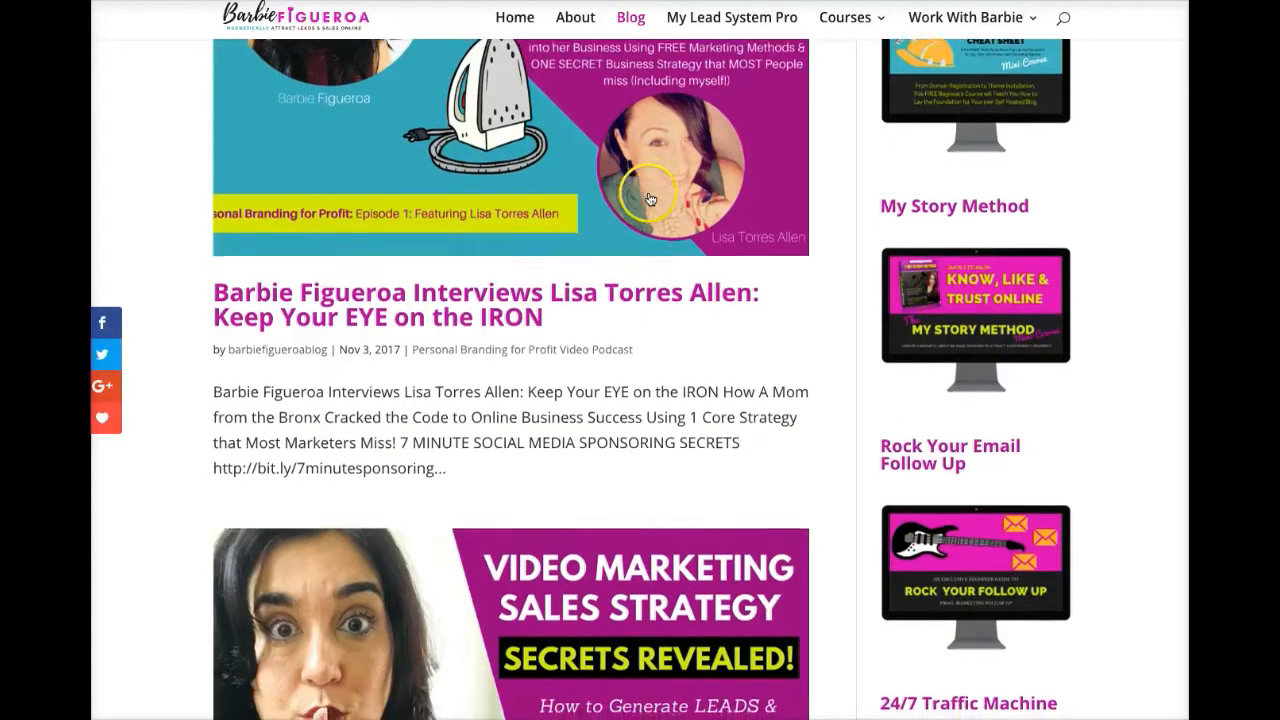
{"action": "scroll", "coordinate": [645, 215], "scroll_direction": "down", "scroll_amount": 4}
{"action": "scroll", "coordinate": [627, 247], "scroll_direction": "up", "scroll_amount": 2}
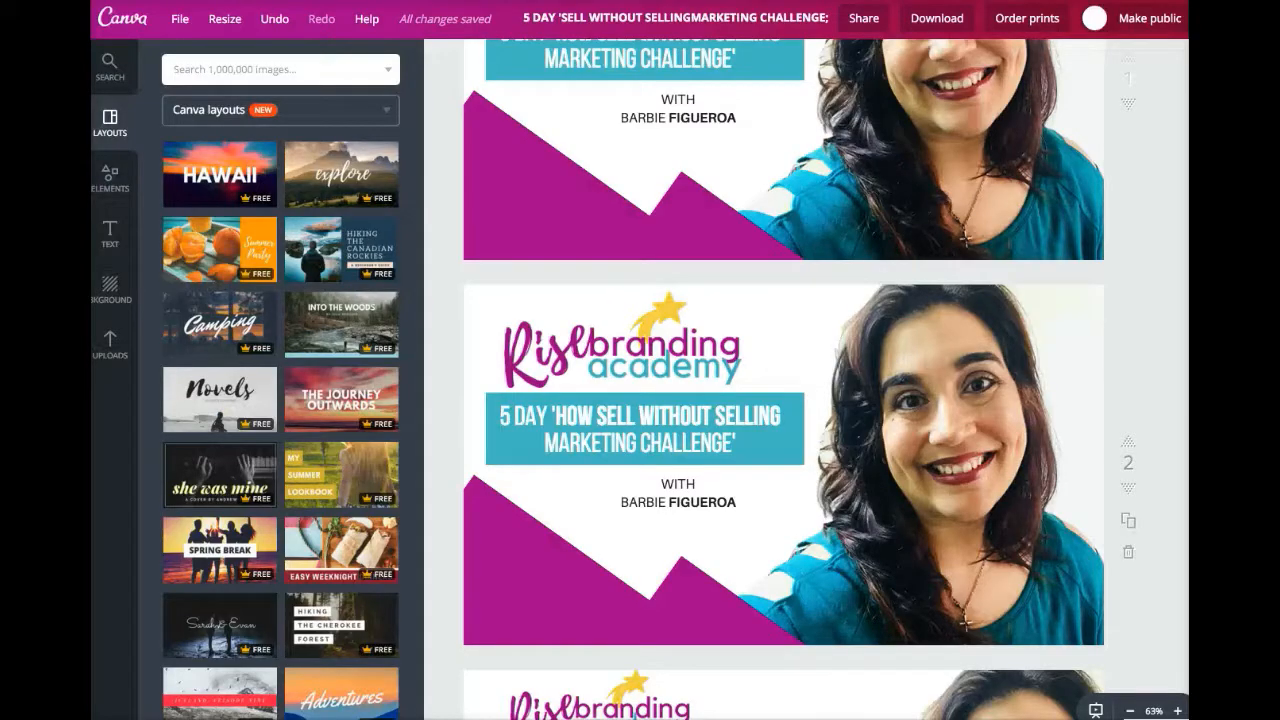
{"action": "key", "text": "ctrl+shift+Tab"}
{"action": "key", "text": "ctrl+Tab"}
{"action": "left_click", "coordinate": [729, 97]}
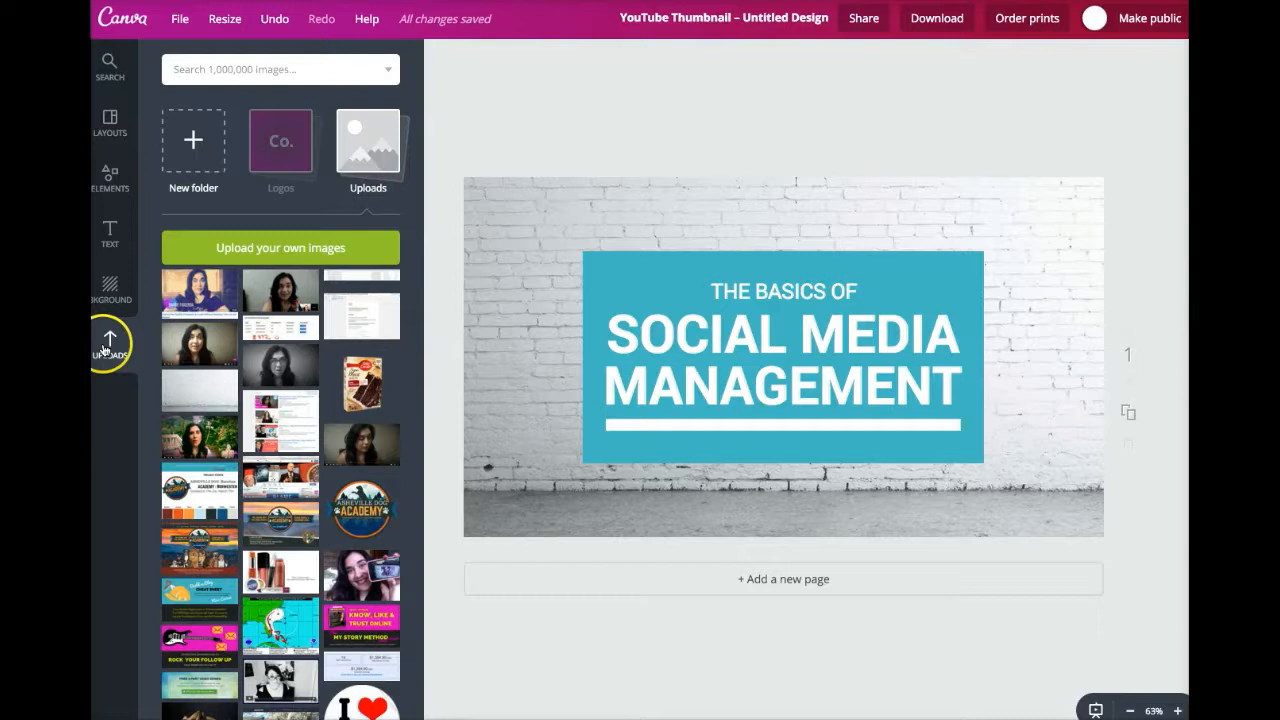
Step: Leave the design for the account's brand kit and remove the dark gold colour from the RISEMarketing&Design palette
{"action": "left_click", "coordinate": [112, 76]}
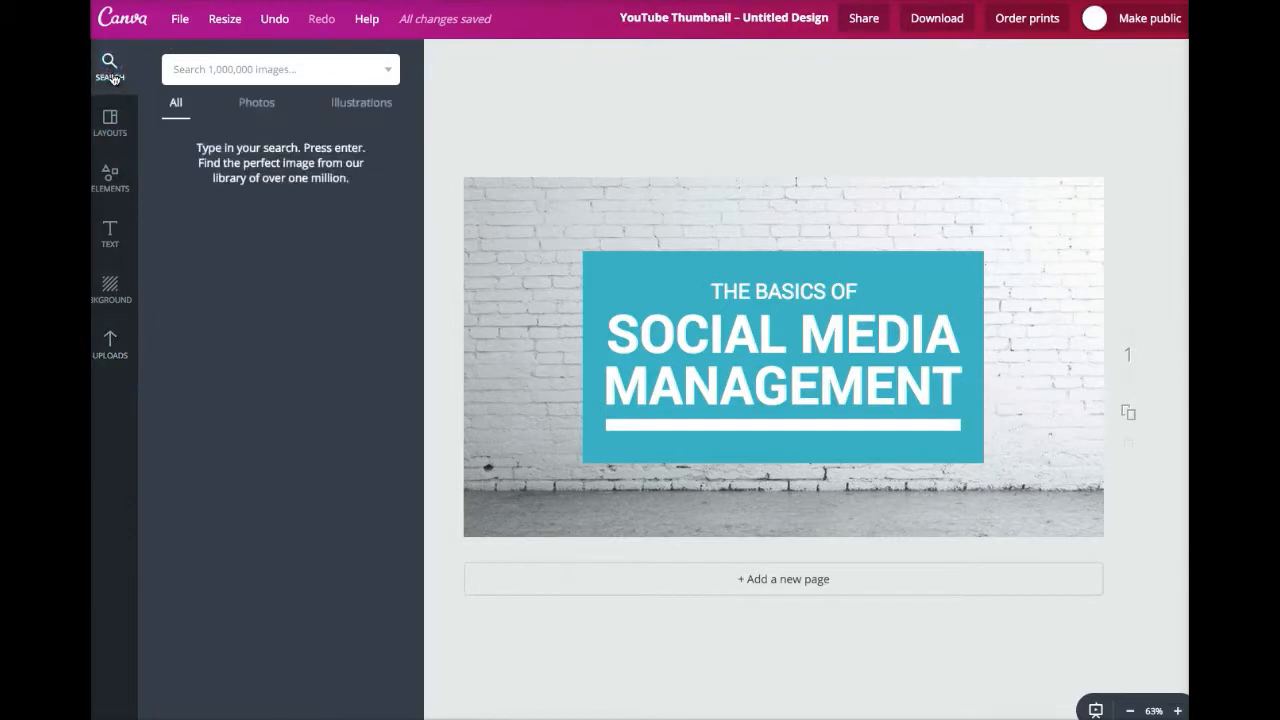
{"action": "left_click", "coordinate": [110, 122]}
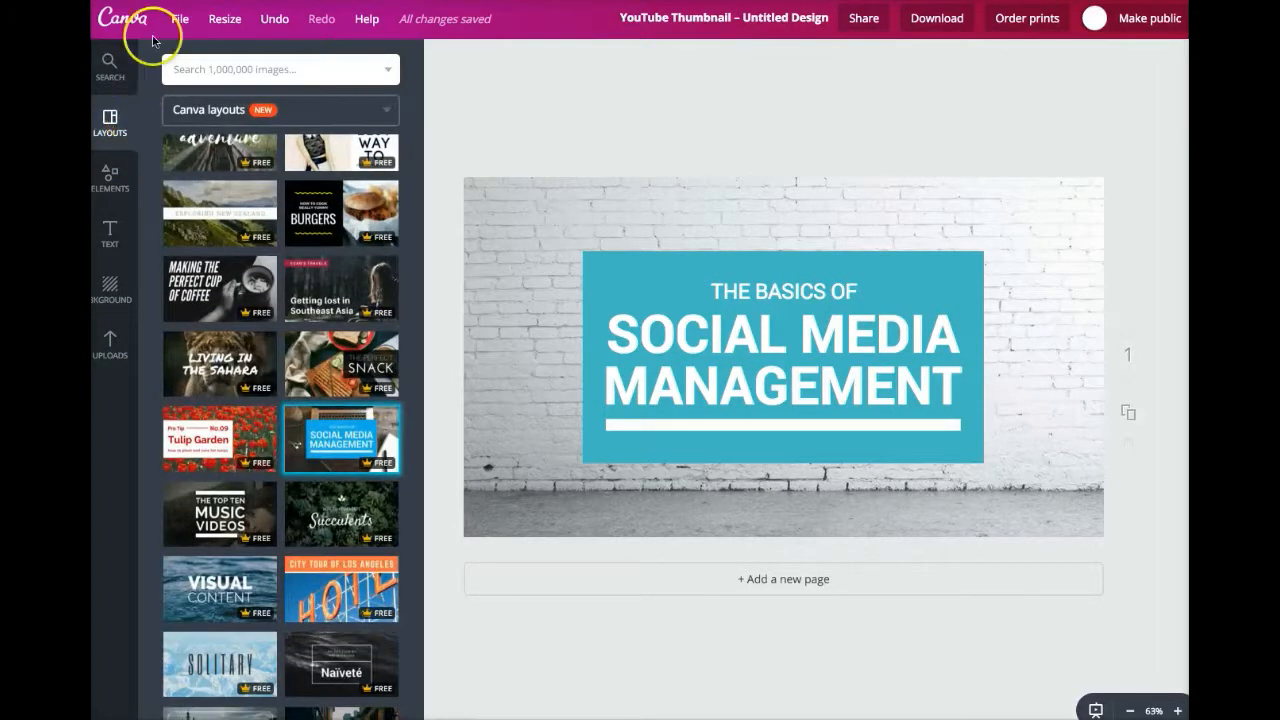
{"action": "left_click", "coordinate": [124, 22]}
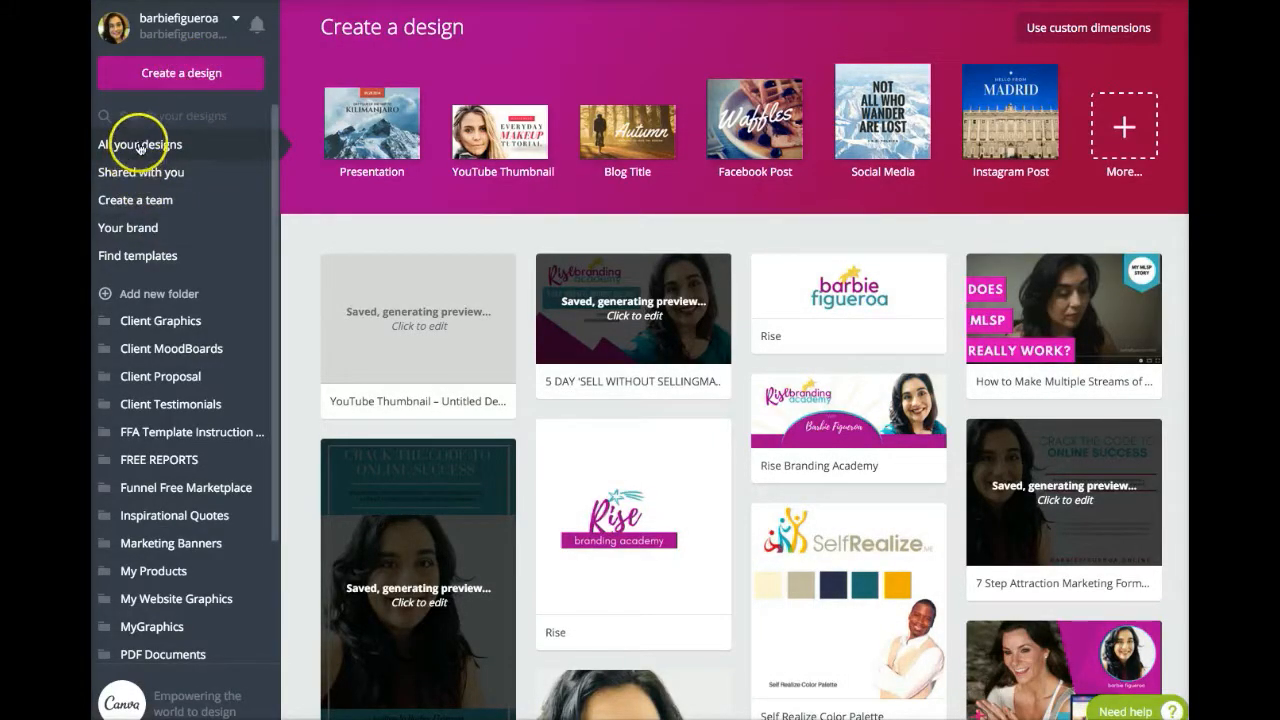
{"action": "left_click", "coordinate": [132, 229]}
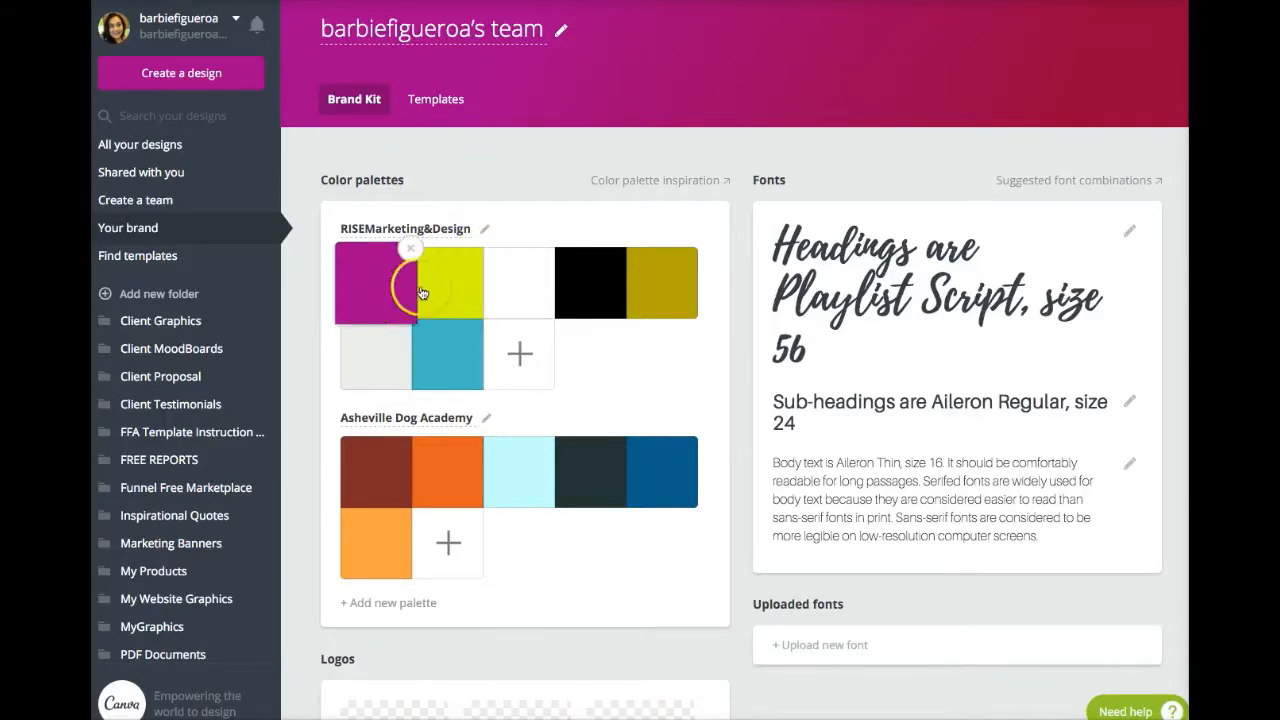
{"action": "left_click", "coordinate": [696, 249]}
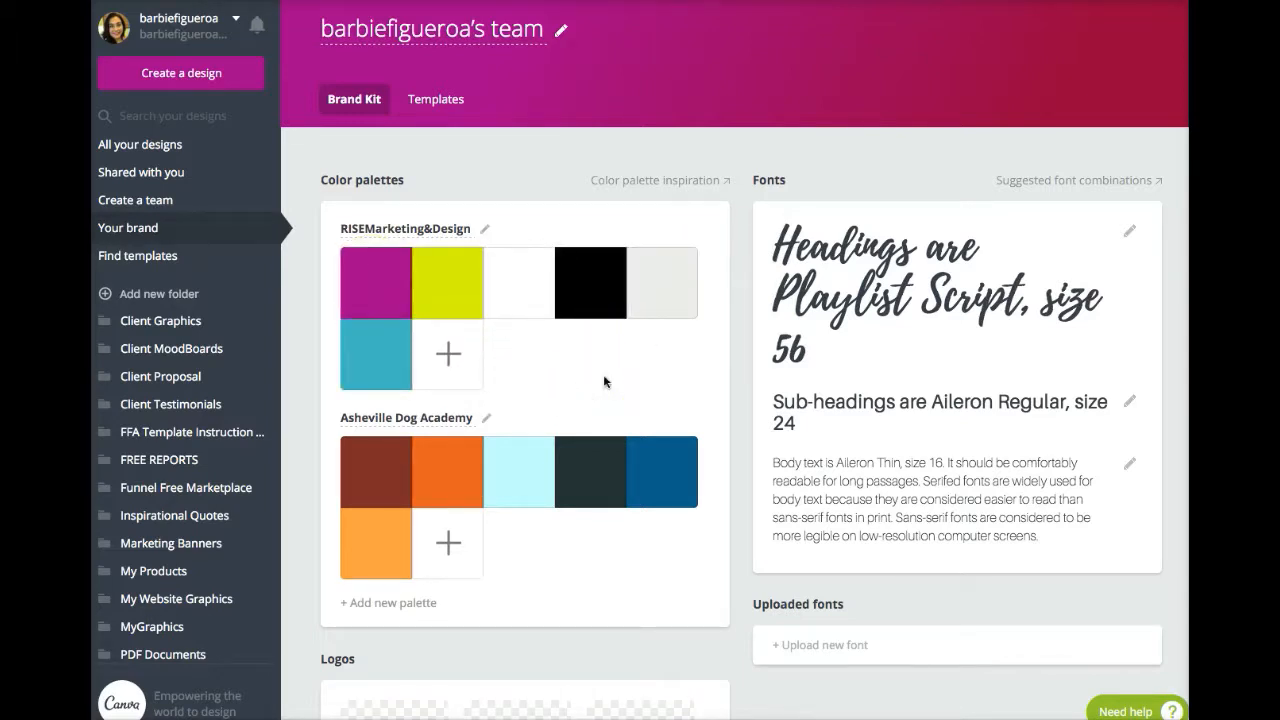
Step: Add a new brand palette below Asheville Dog Academy with a purple swatch and a light green swatch
{"action": "scroll", "coordinate": [520, 450], "scroll_direction": "down", "scroll_amount": 2}
{"action": "left_click", "coordinate": [419, 503]}
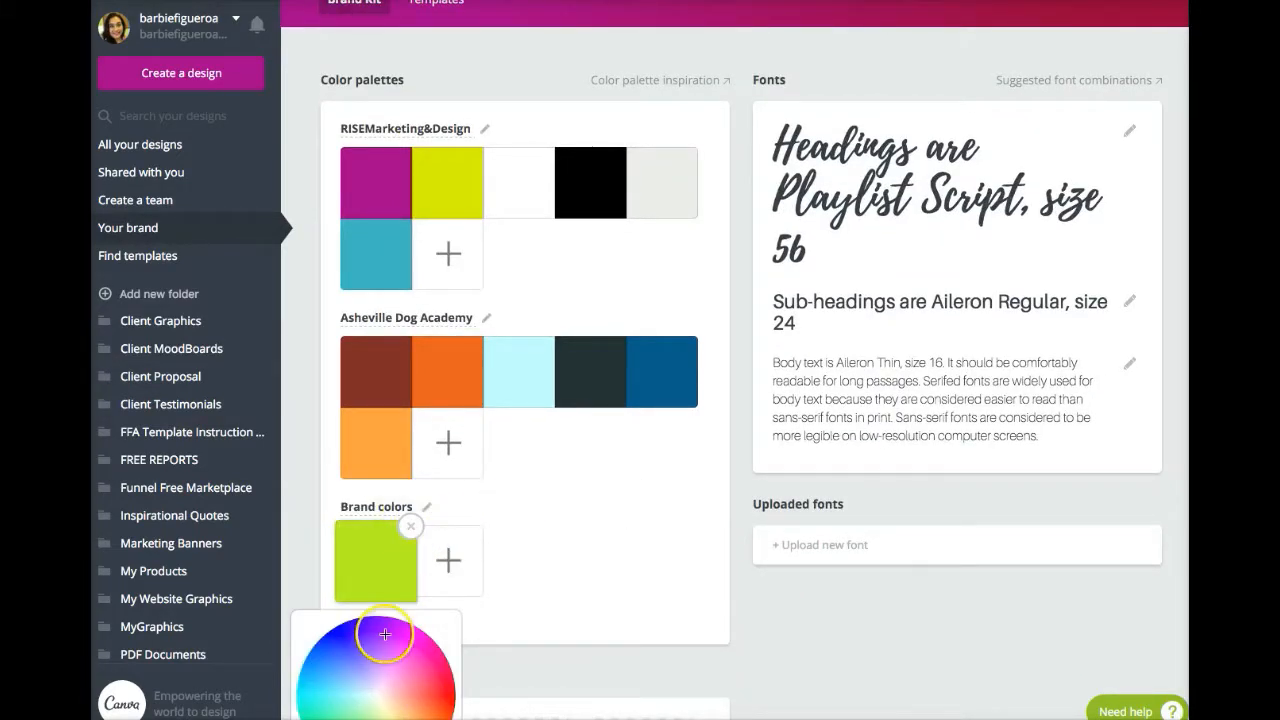
{"action": "left_click", "coordinate": [385, 628]}
{"action": "left_click", "coordinate": [446, 566]}
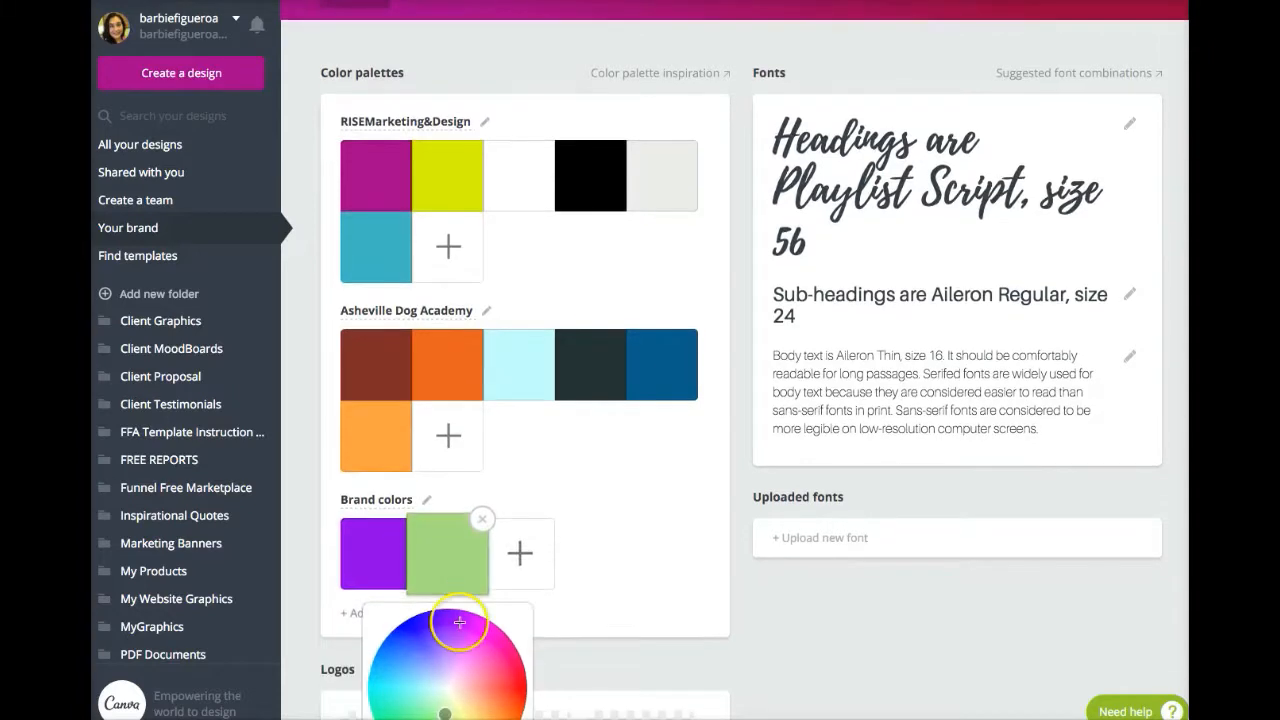
{"action": "left_click", "coordinate": [662, 557]}
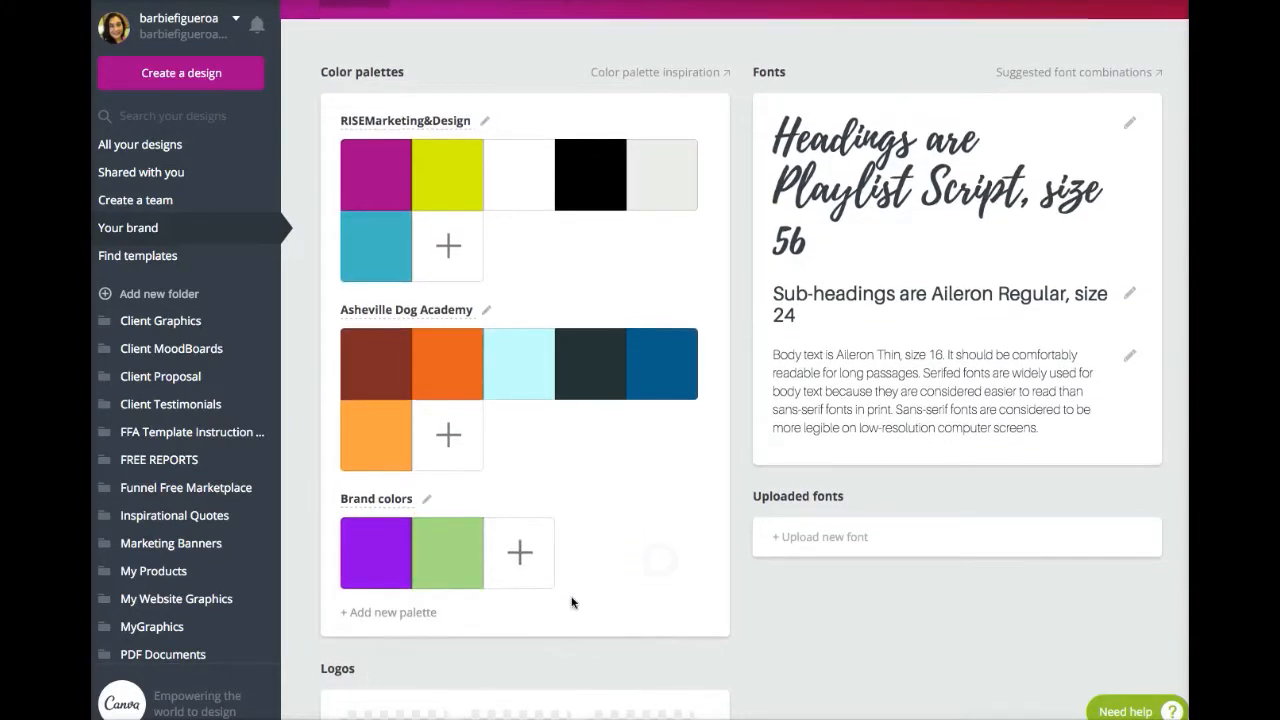
{"action": "left_click", "coordinate": [436, 563]}
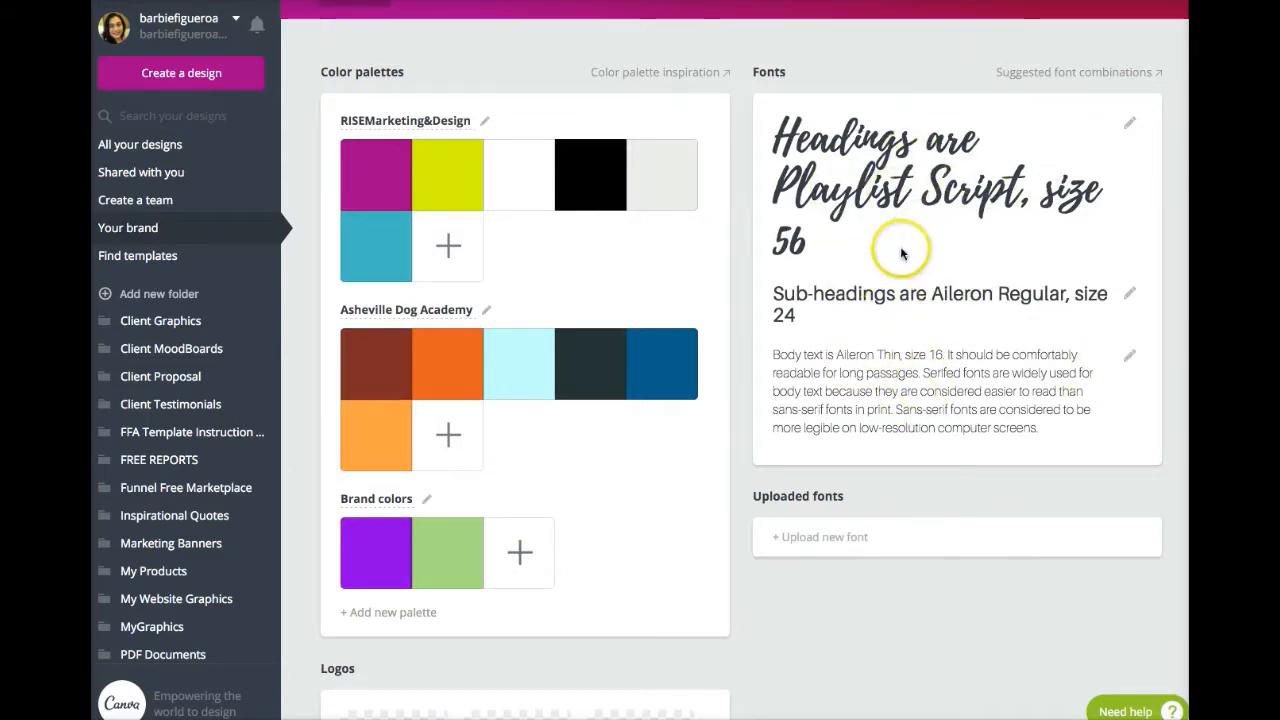
Step: Create a new YouTube Thumbnail design and apply the "Hiking the Canadian Rockies" layout
{"action": "left_click", "coordinate": [208, 81]}
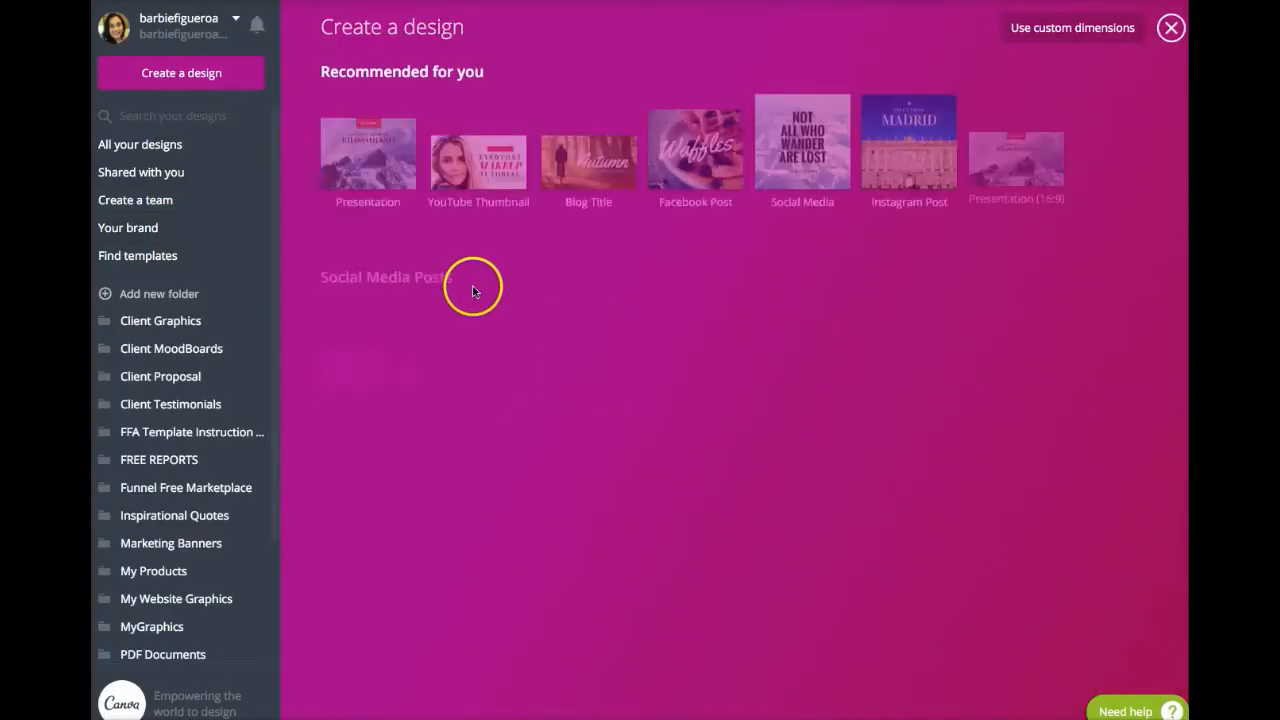
{"action": "left_click", "coordinate": [484, 155]}
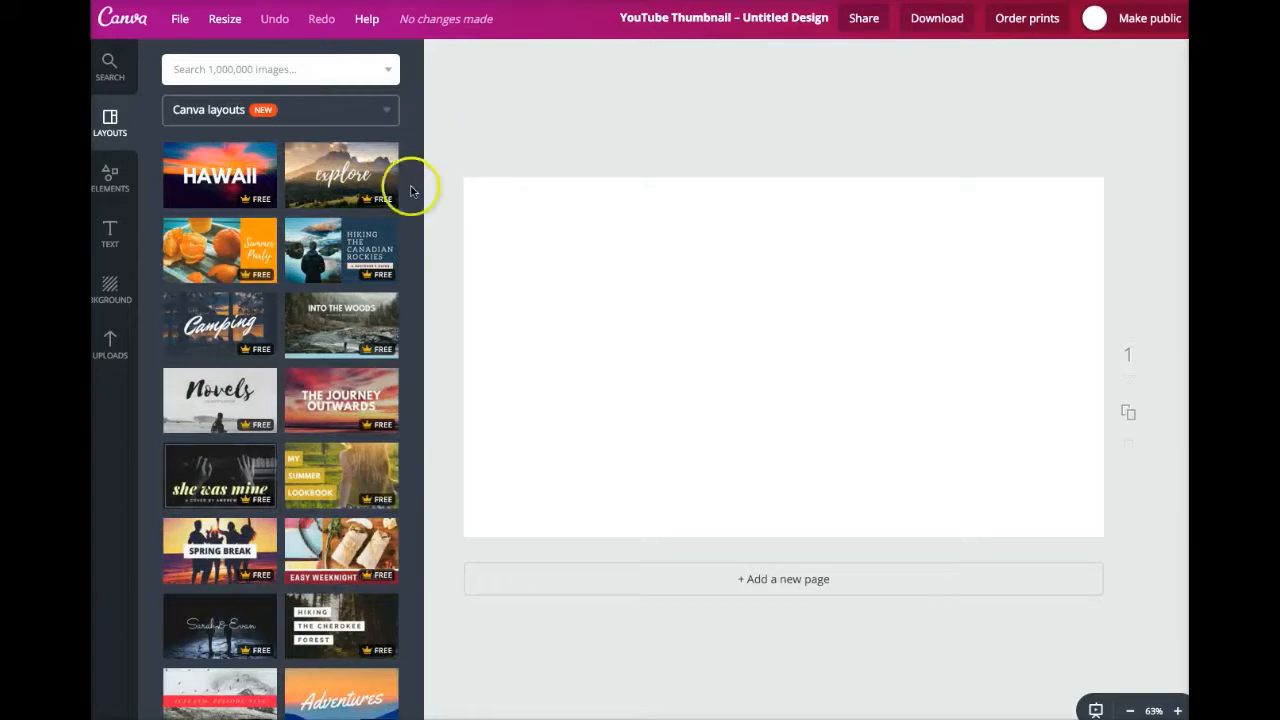
{"action": "left_click", "coordinate": [324, 235]}
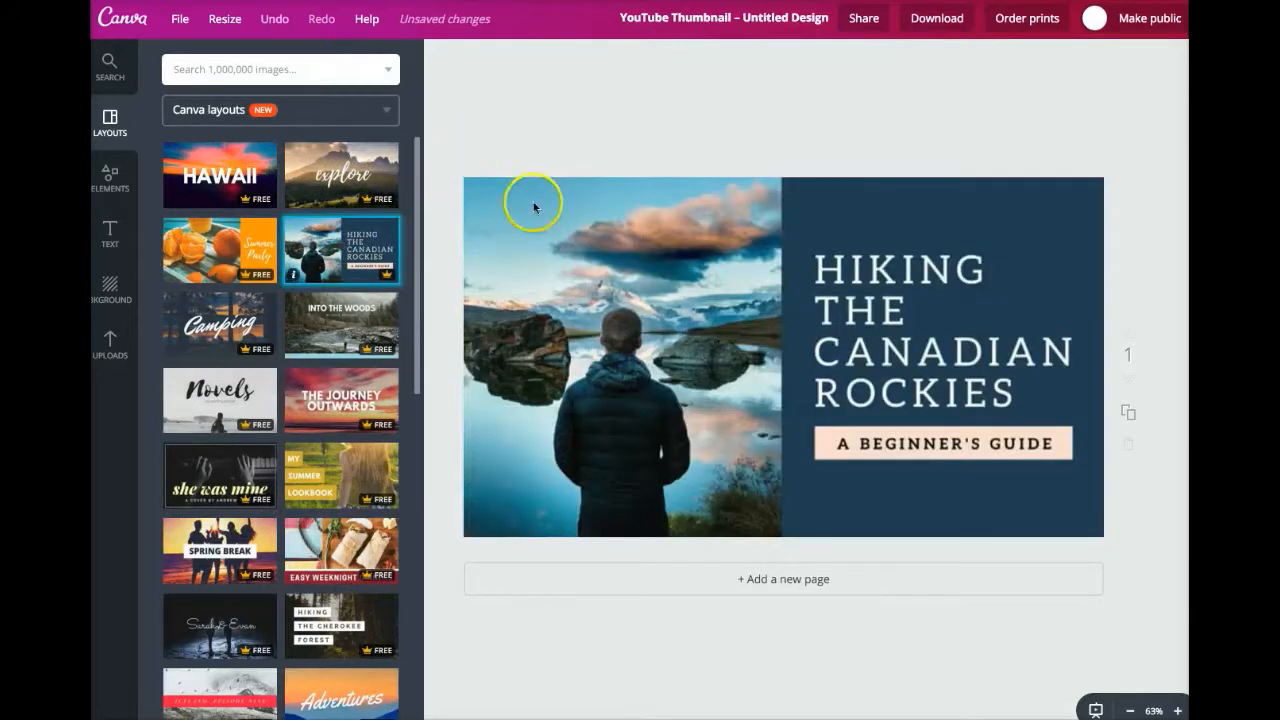
Step: Review the document colours and brand palettes offered for the layout's dark blue panel, leaving its colour as it is
{"action": "left_click", "coordinate": [868, 205]}
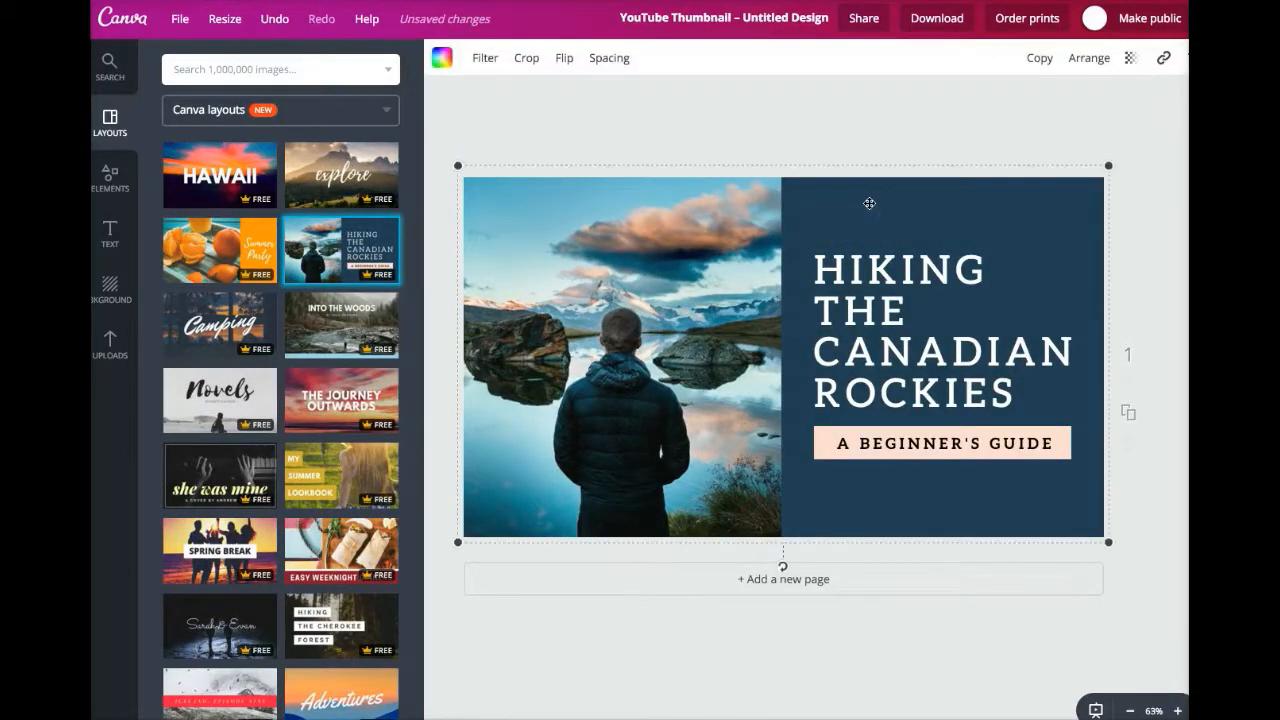
{"action": "left_click", "coordinate": [441, 57]}
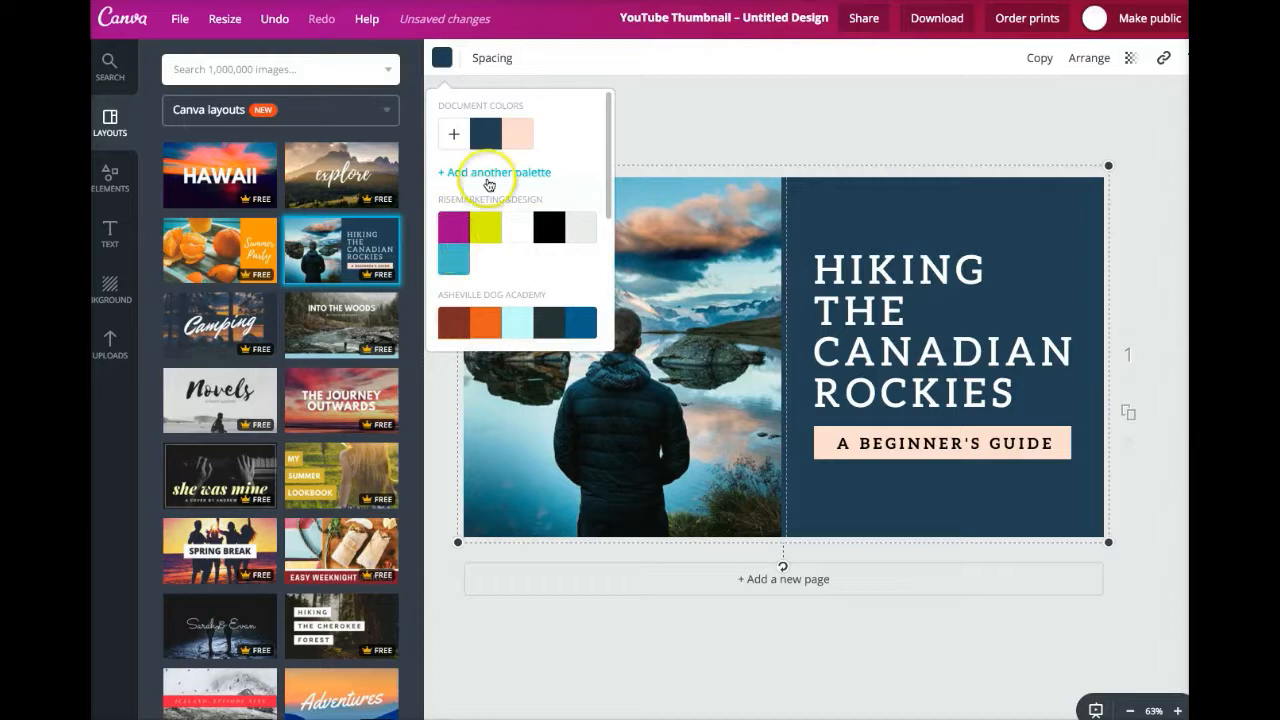
{"action": "left_click", "coordinate": [695, 135]}
{"action": "left_click", "coordinate": [691, 127]}
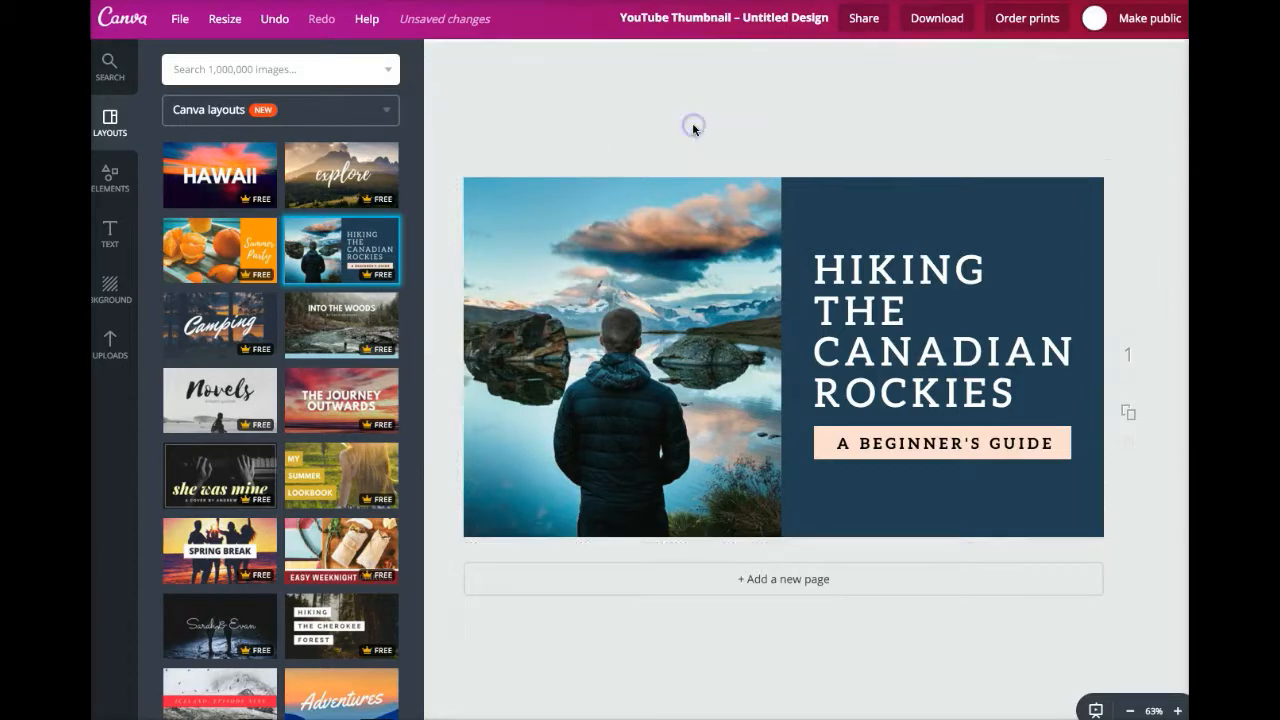